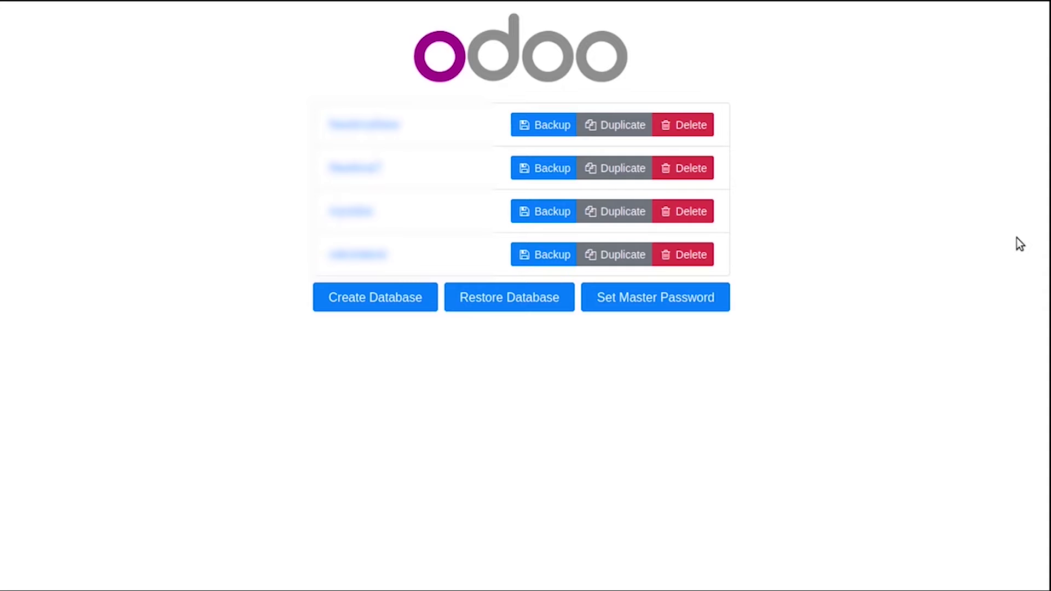
Step: Open the master password form and close it without changes
left_click(615, 307)
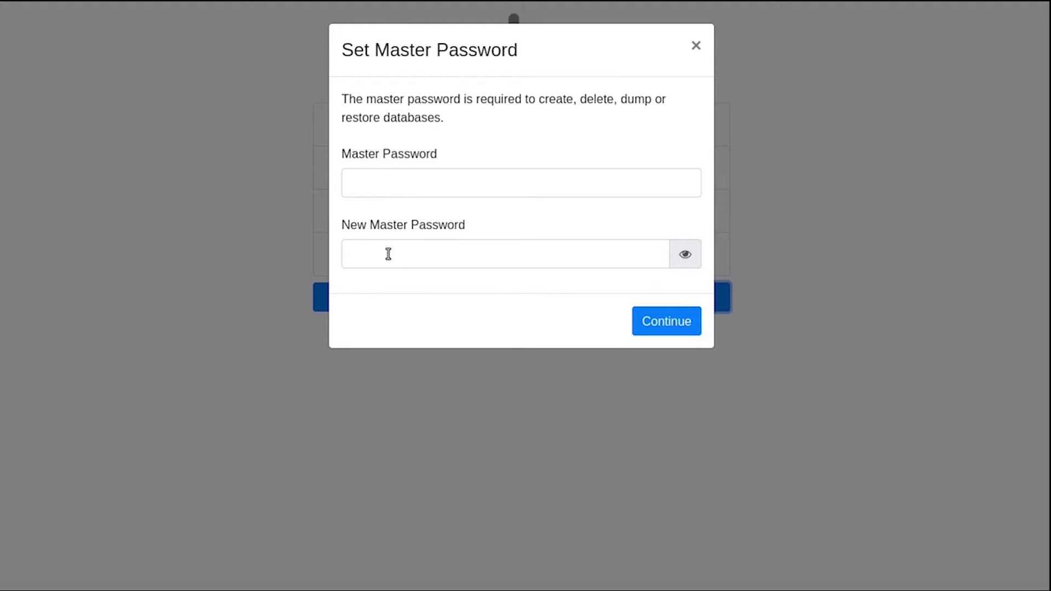
left_click(694, 46)
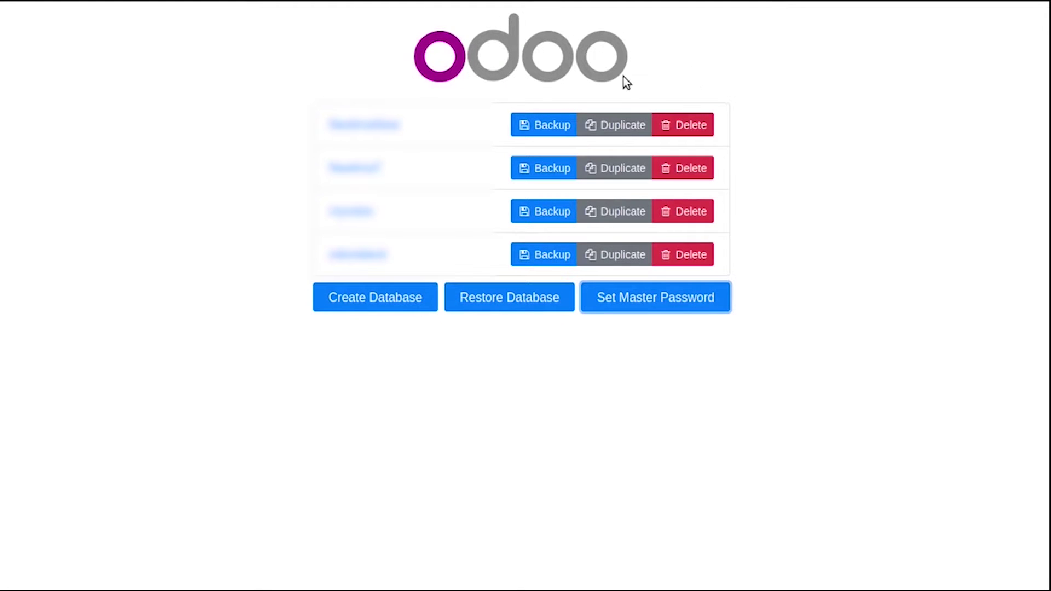
left_click(885, 156)
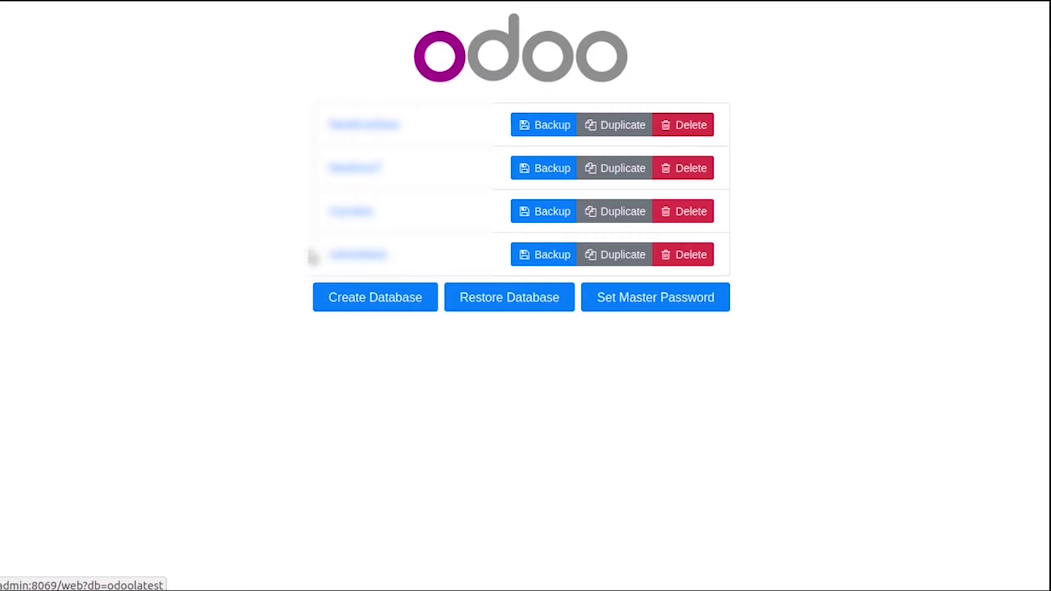
Step: Start backing up odoolatest with the master password and zip (includes filestore) format
left_click(533, 256)
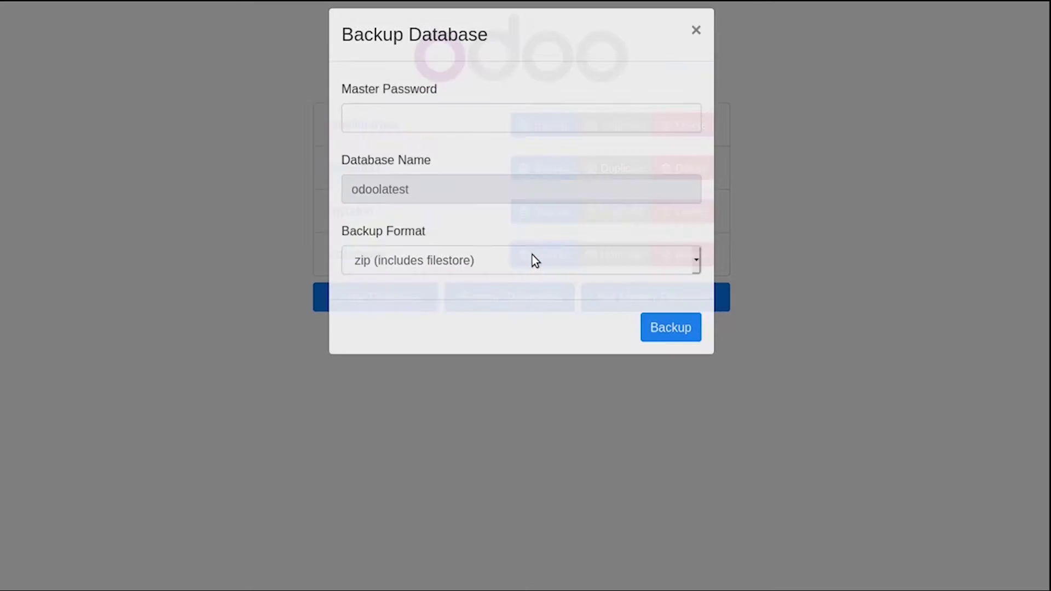
left_click(376, 133)
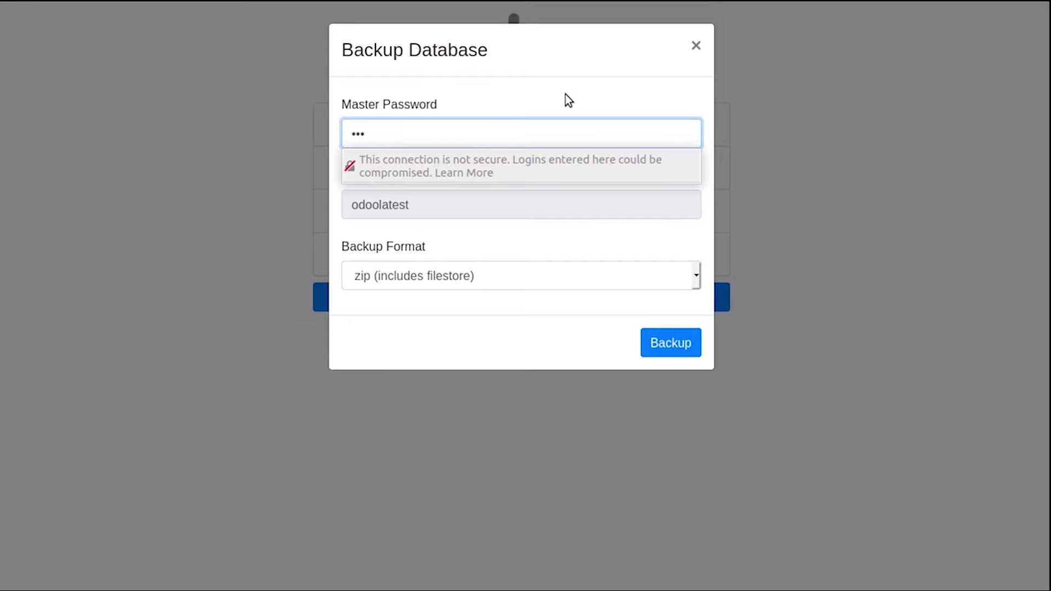
left_click(551, 91)
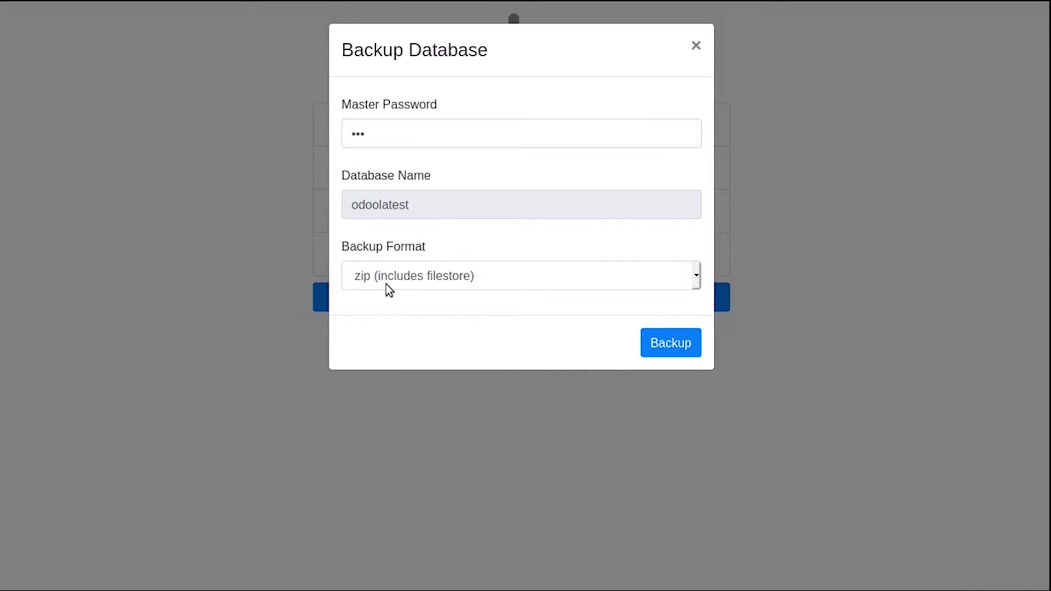
left_click(405, 290)
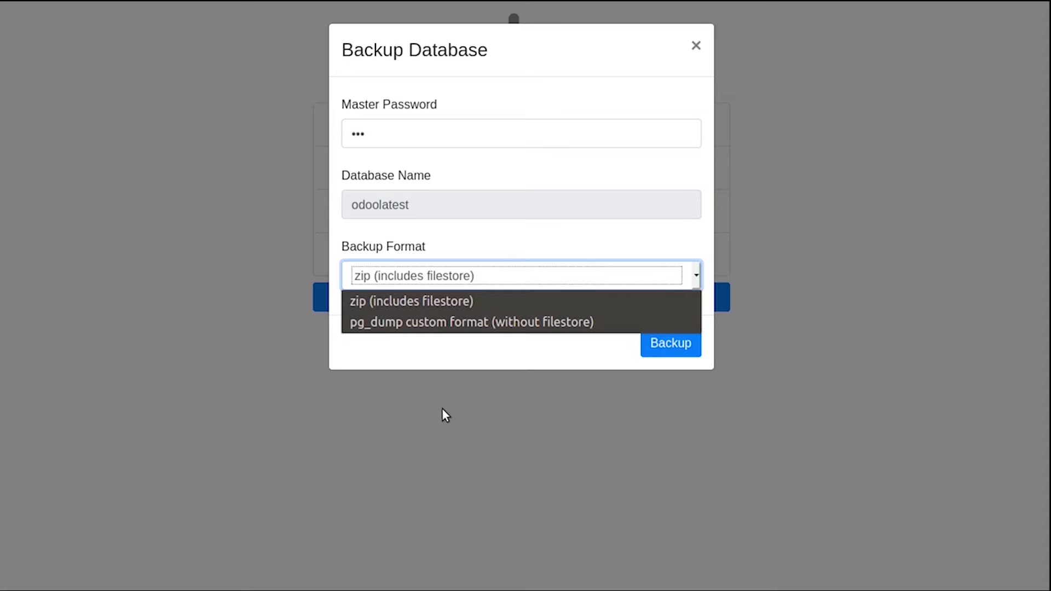
left_click(356, 309)
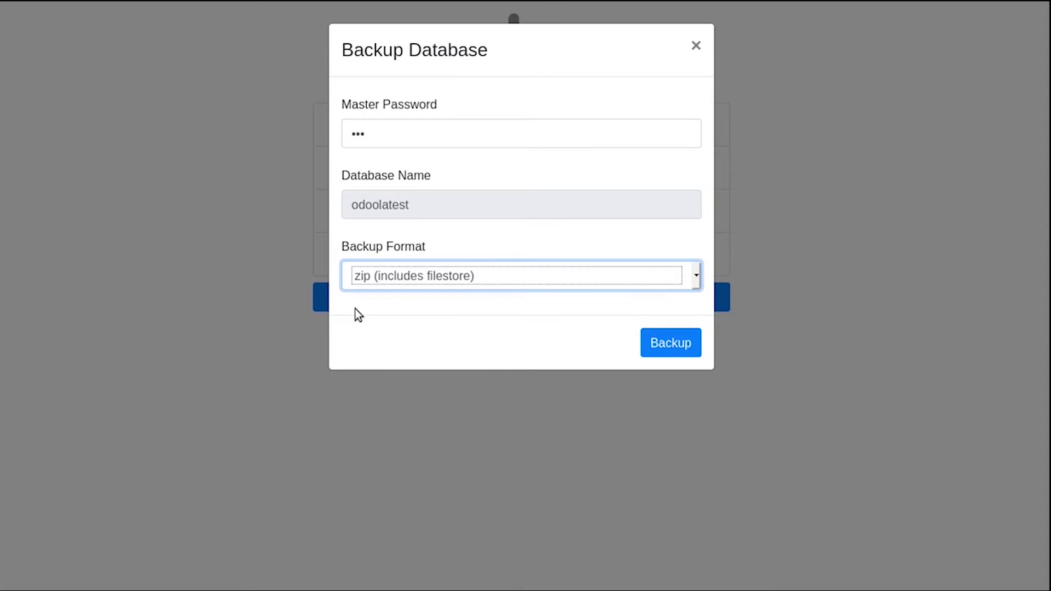
left_click(407, 286)
left_click(547, 281)
Step: Generate the zip backup and save odoolatest_2020-05-01_12-49-15.zip to disk
left_click(669, 345)
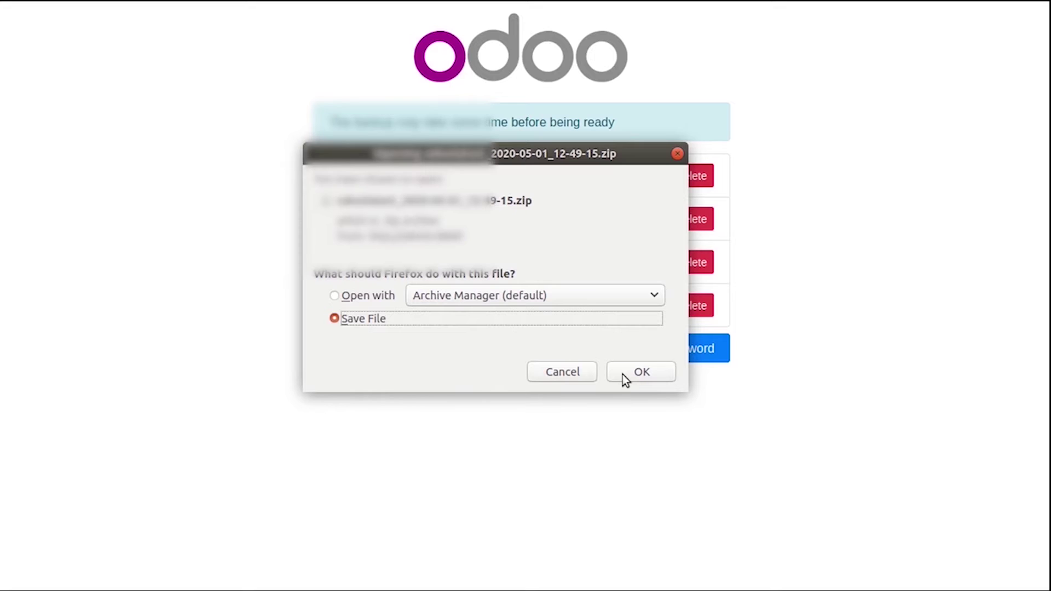
left_click(623, 375)
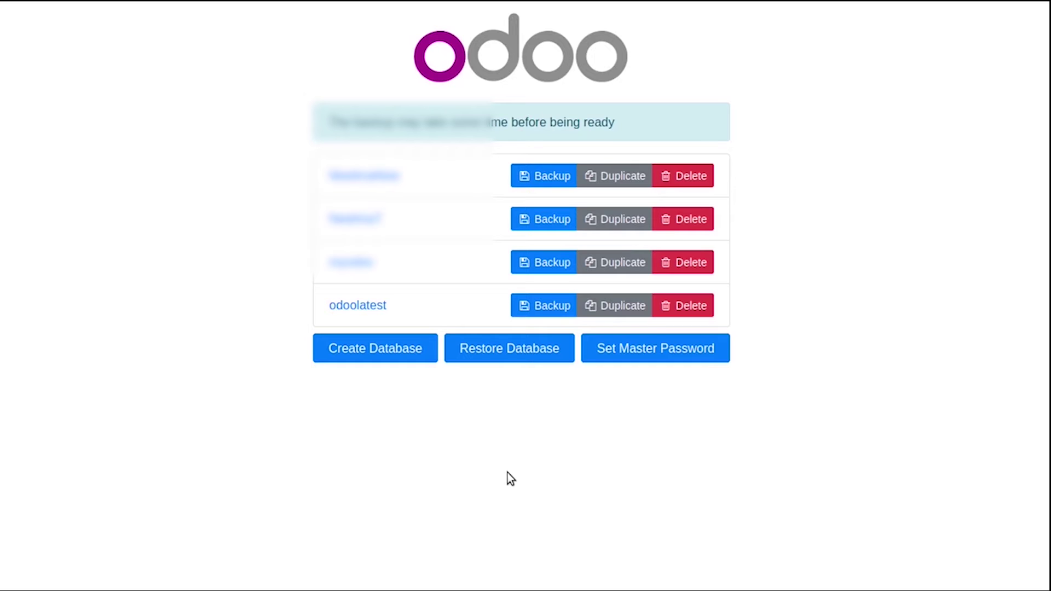
Step: In Restore Database, enter the master password and attach odoolatest_2020-05-01_12-49-15.zip from Downloads
left_click(474, 354)
left_click(408, 134)
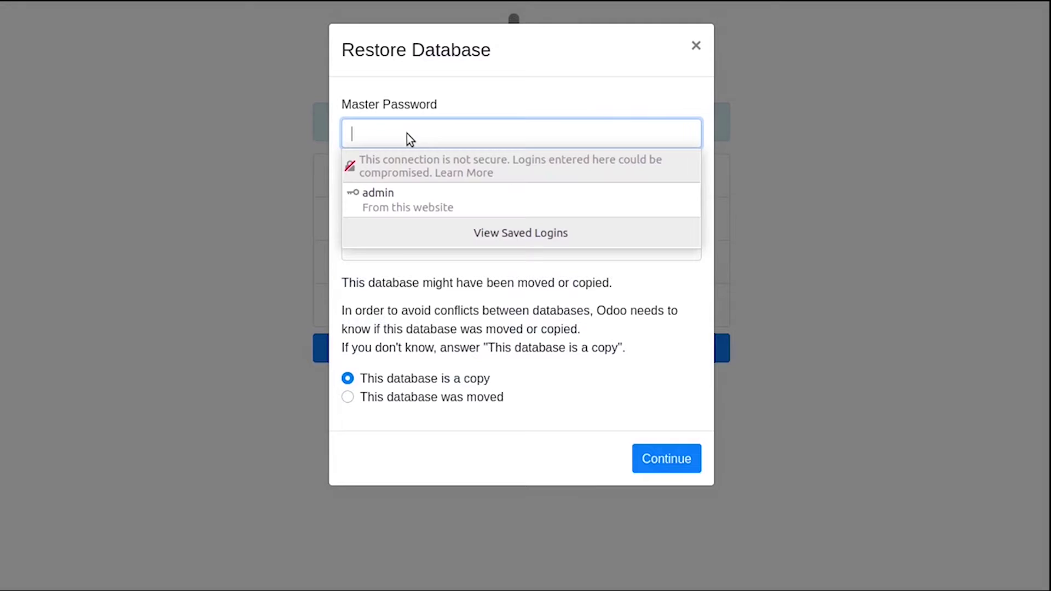
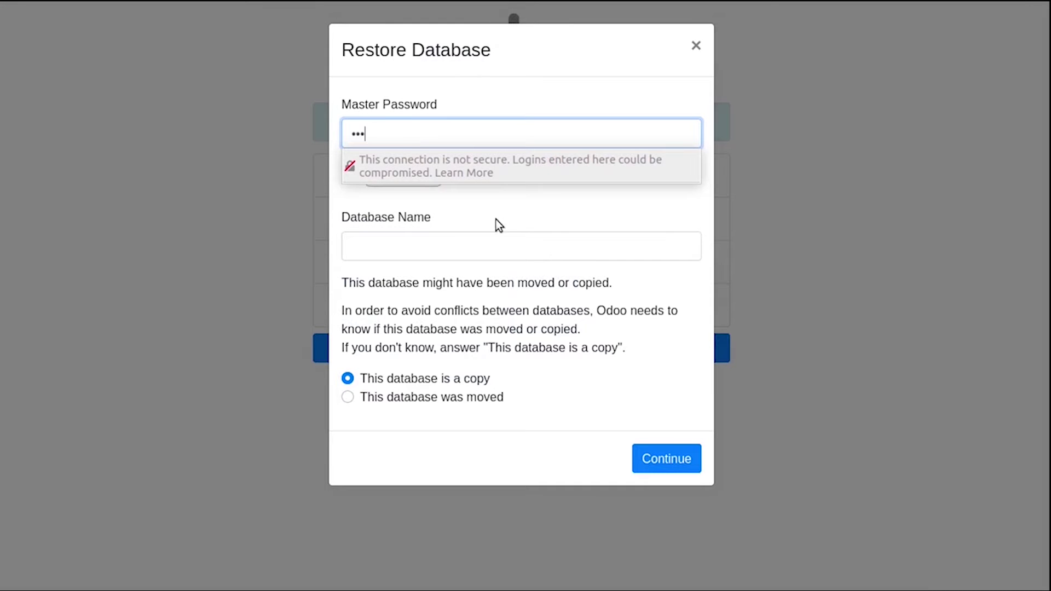
left_click(504, 216)
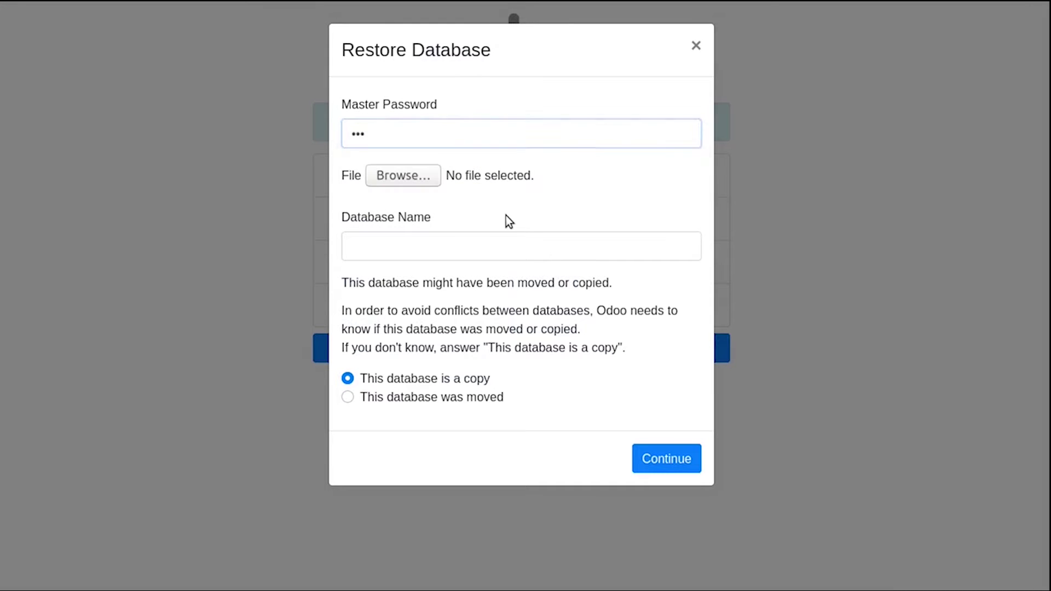
left_click(398, 183)
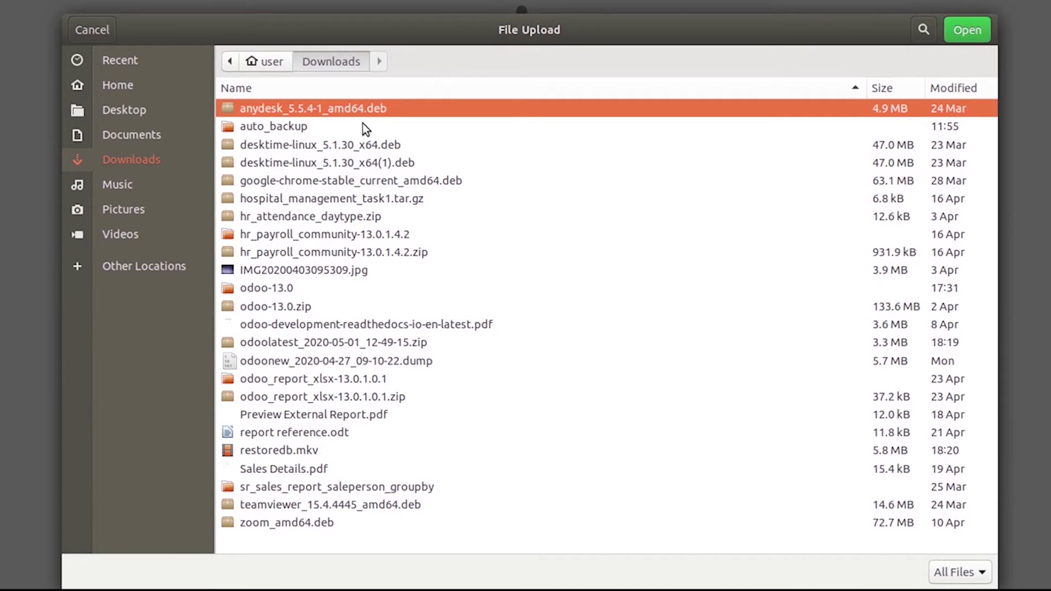
left_click(290, 344)
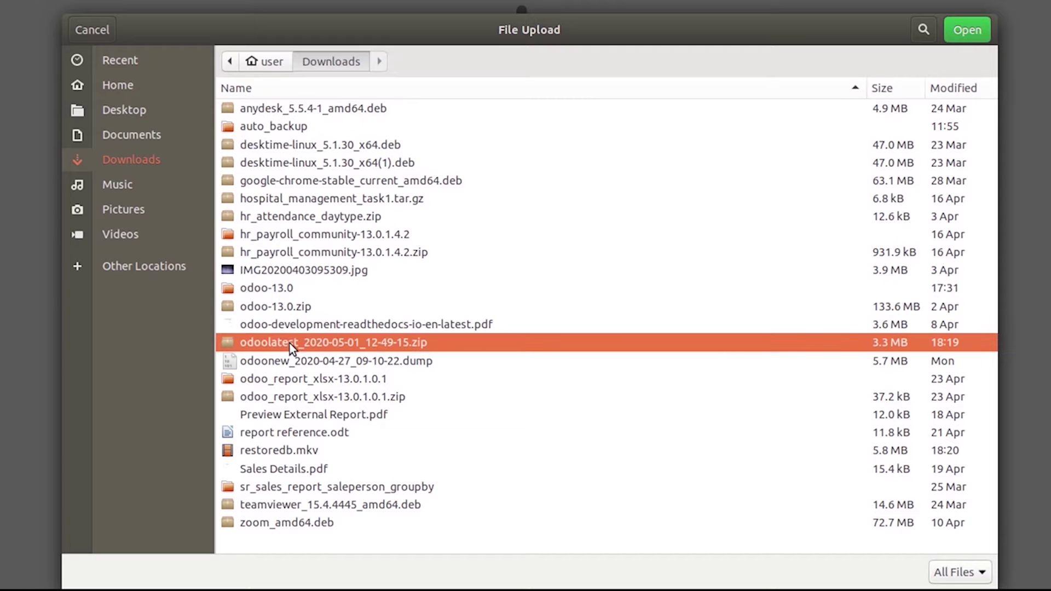
left_click(952, 28)
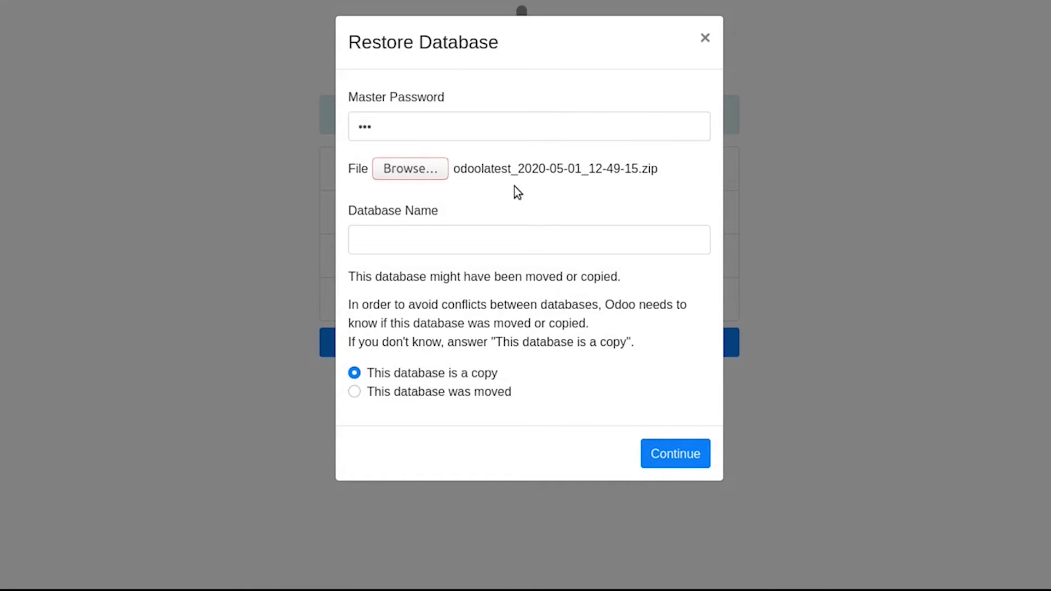
Step: Name the restored database odoo13new, keeping 'This database is a copy' selected
left_click(426, 244)
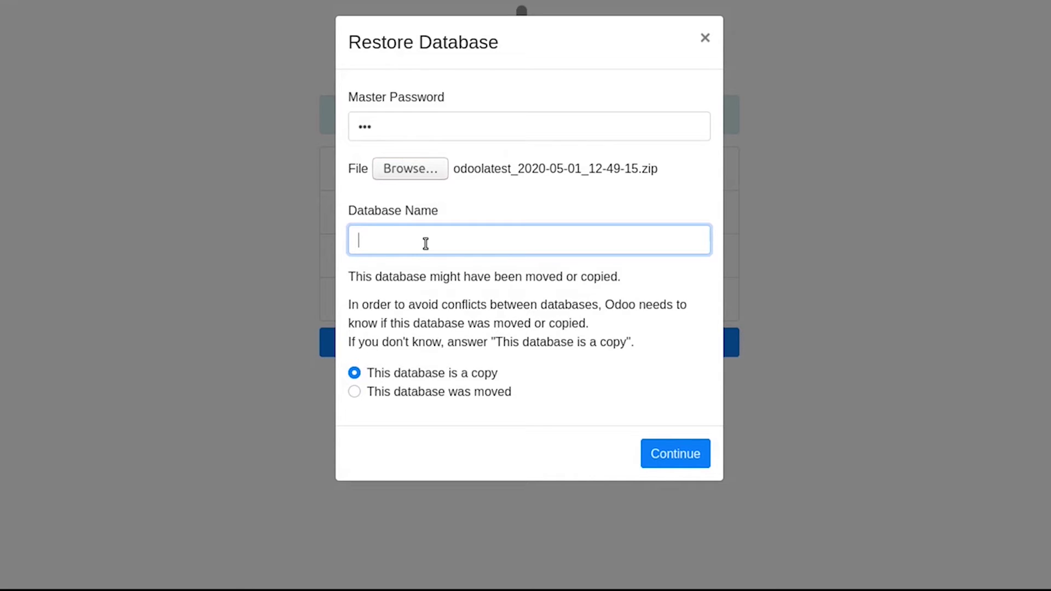
type("od")
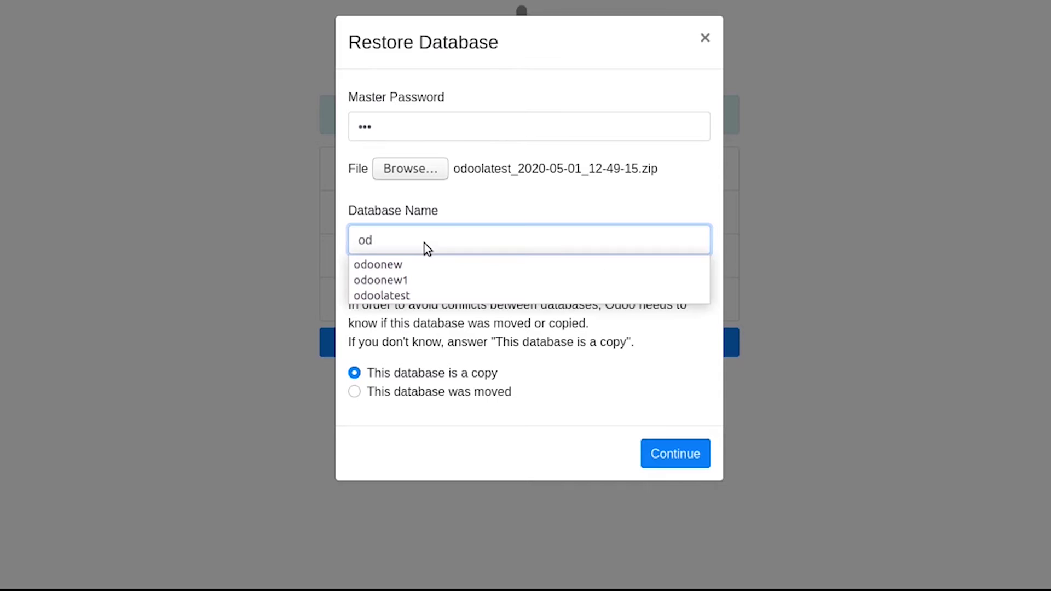
type("oonew")
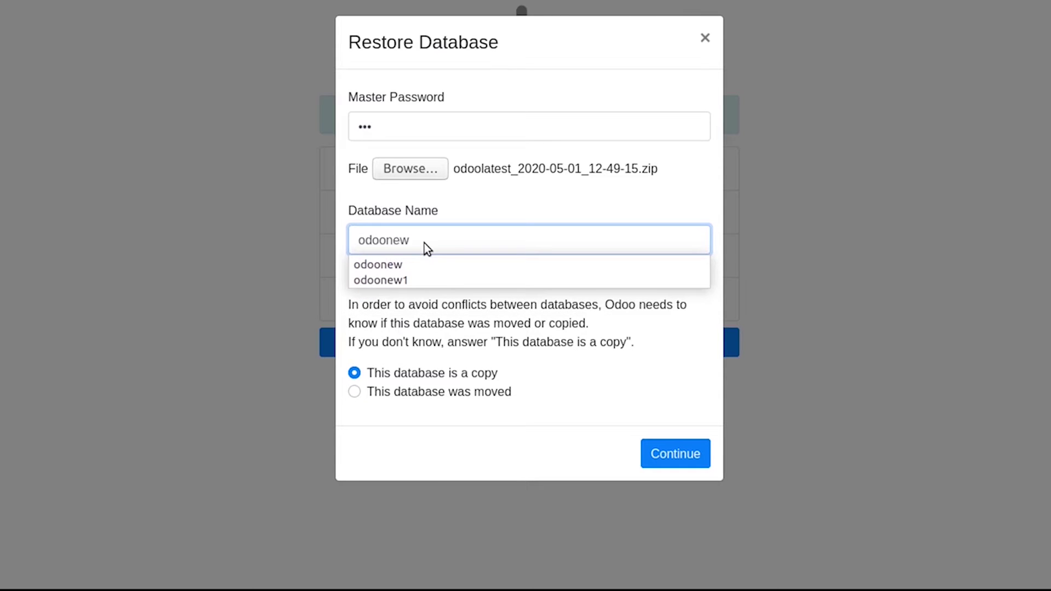
left_click(426, 243)
type("1")
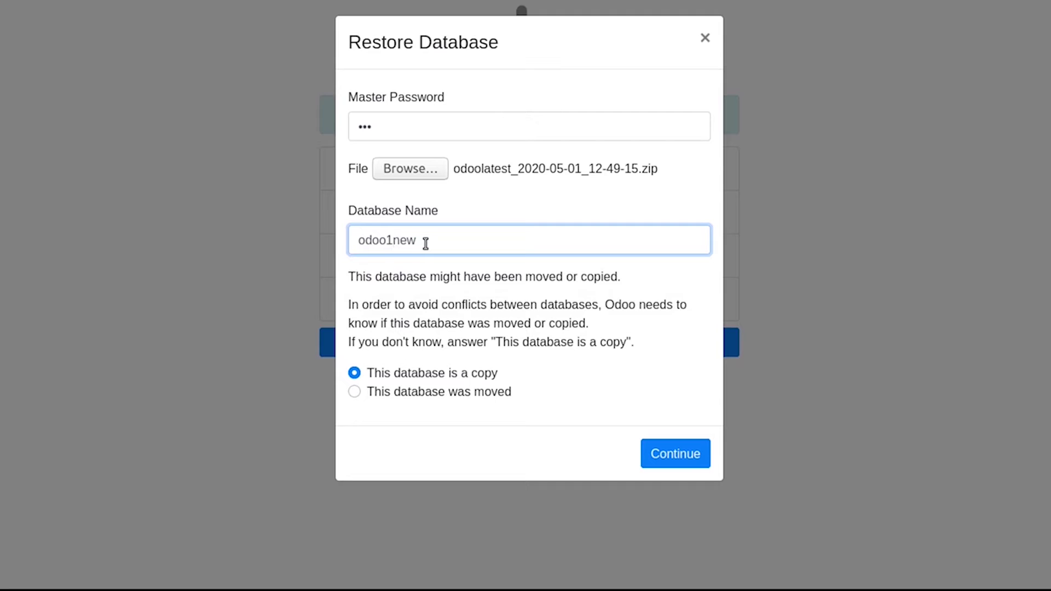
type("3")
Step: Confirm the restore so odoo13new is added and five databases are listed
left_click(687, 458)
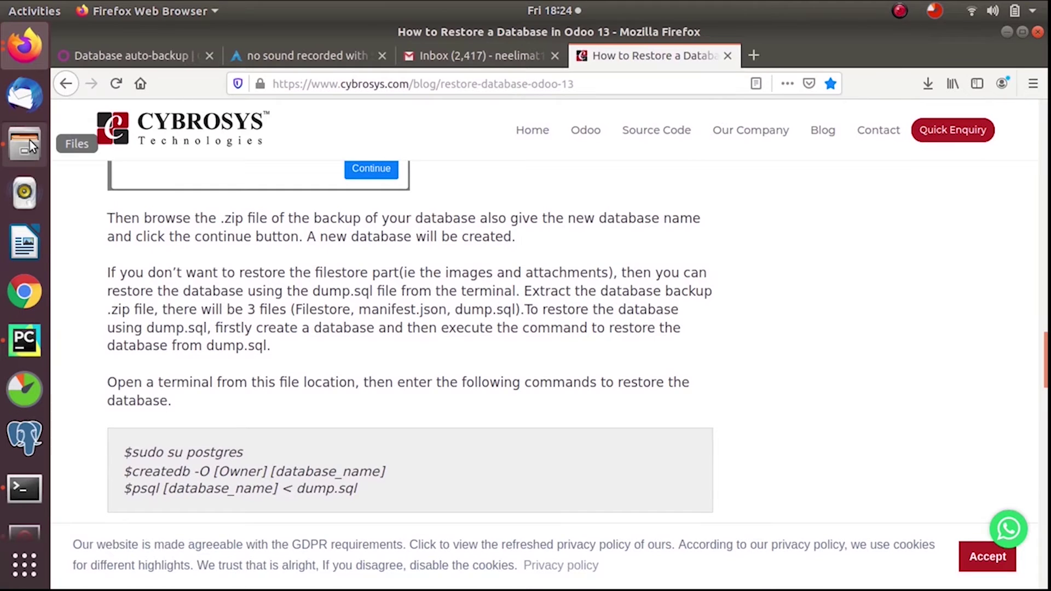
Step: Bring the GNOME Terminal window to the front and maximize it
left_click(31, 143)
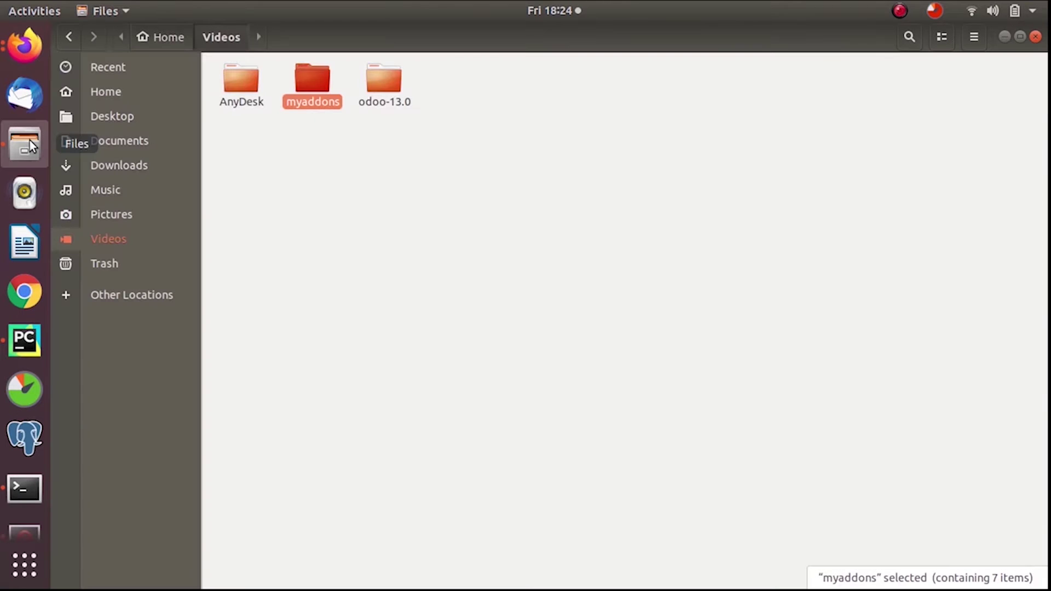
left_click(354, 171)
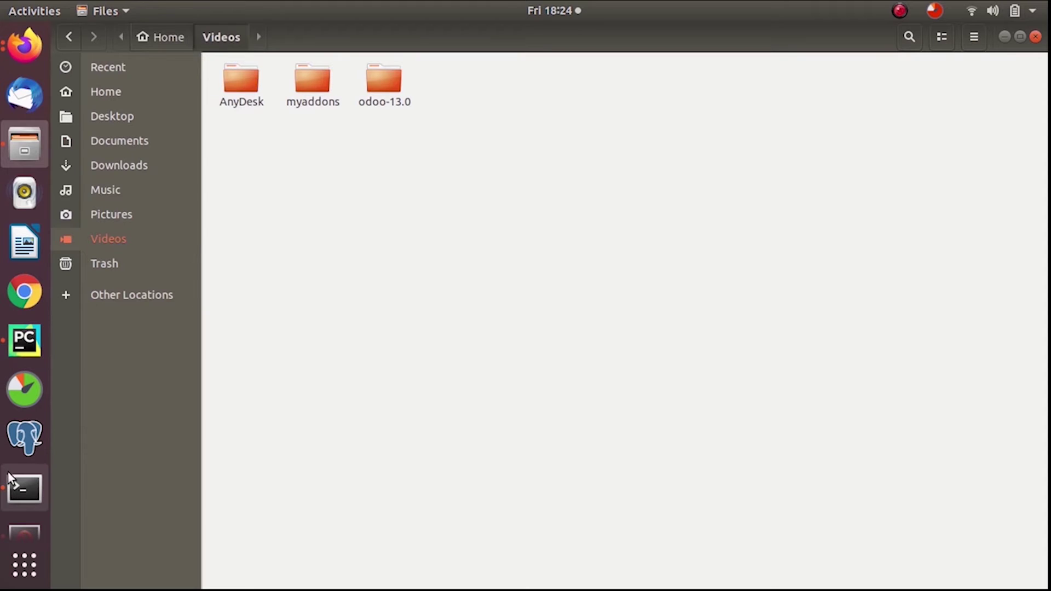
left_click(15, 492)
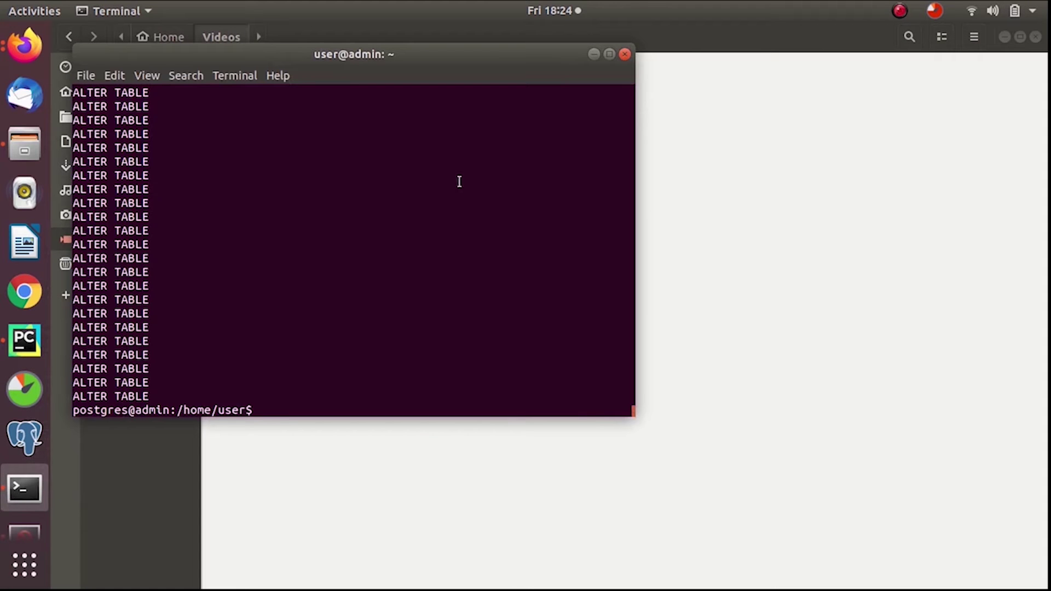
left_click(610, 54)
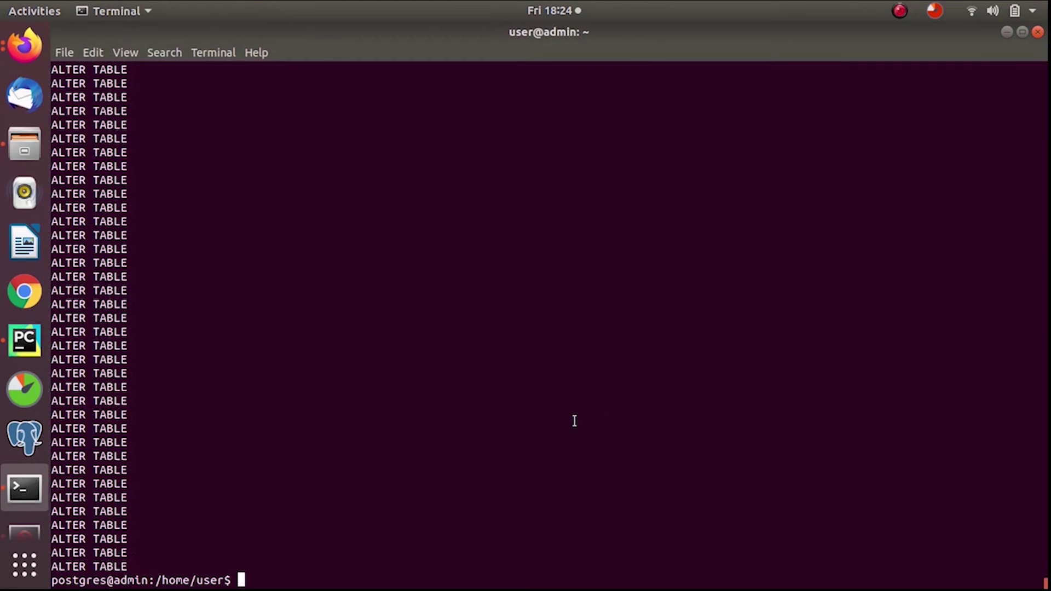
Step: Exit the postgres user shell and clear the terminal output
type("exit")
key("Return")
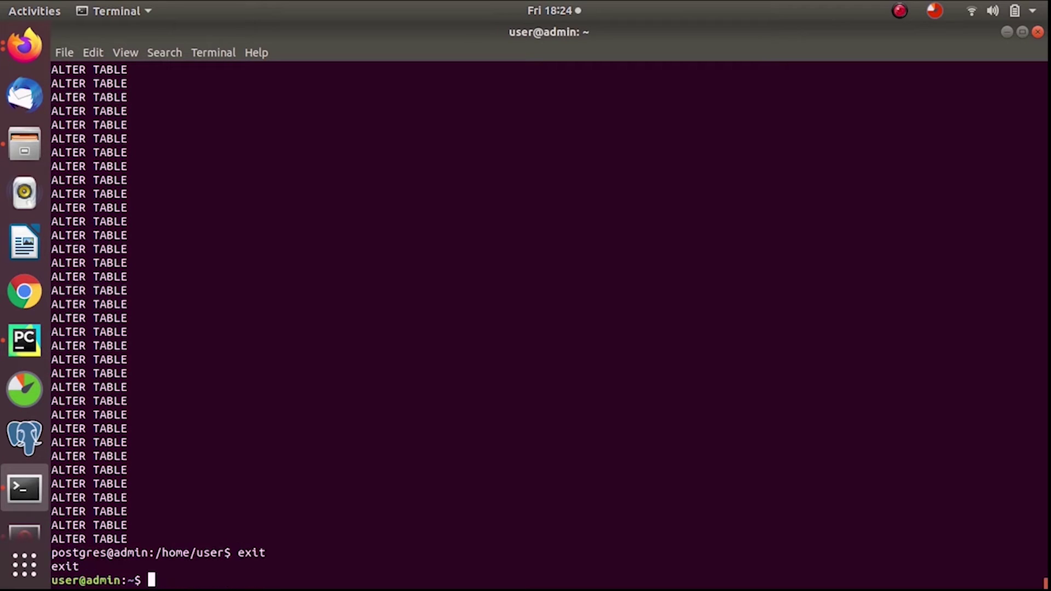
key("Up")
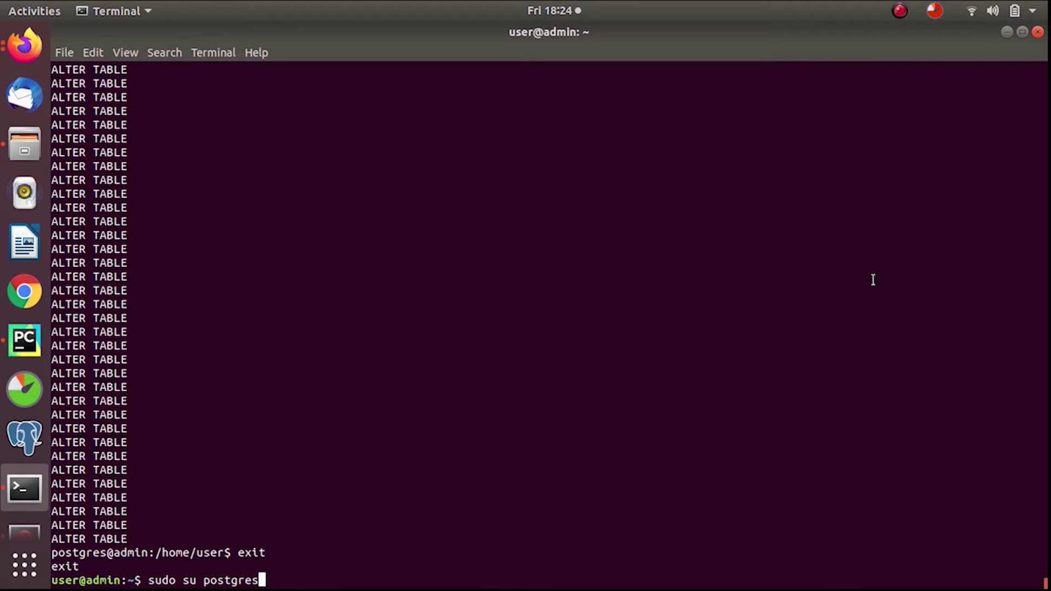
key("BackSpace")
key("BackSpace")
key("BackSpace")
key("BackSpace")
key("BackSpace")
key("BackSpace")
key("BackSpace")
key("BackSpace")
key("BackSpace")
key("BackSpace")
key("BackSpace")
key("BackSpace")
key("BackSpace")
key("BackSpace")
key("BackSpace")
key("BackSpace")
type("clear")
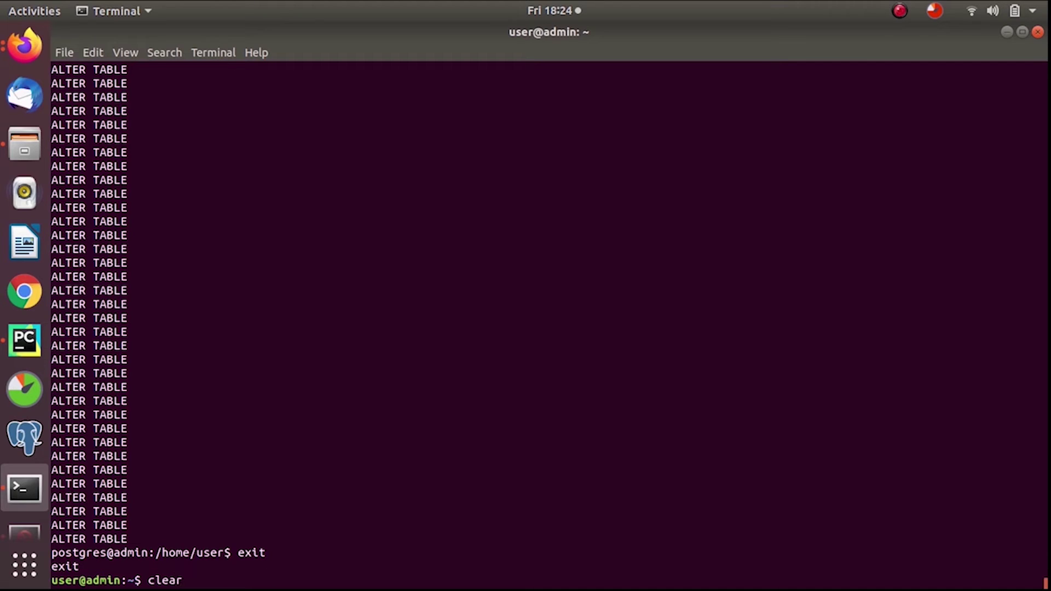
key("Return")
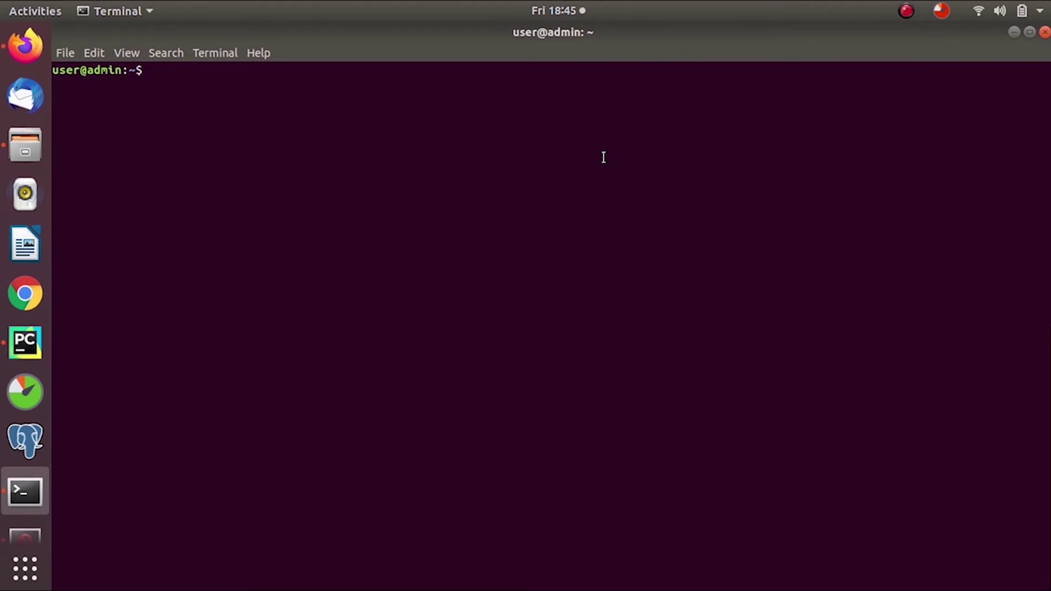
Step: Switch to the postgres user and run createdb -O mynewodoo13, which fails on a missing role
key("Up")
key("Up")
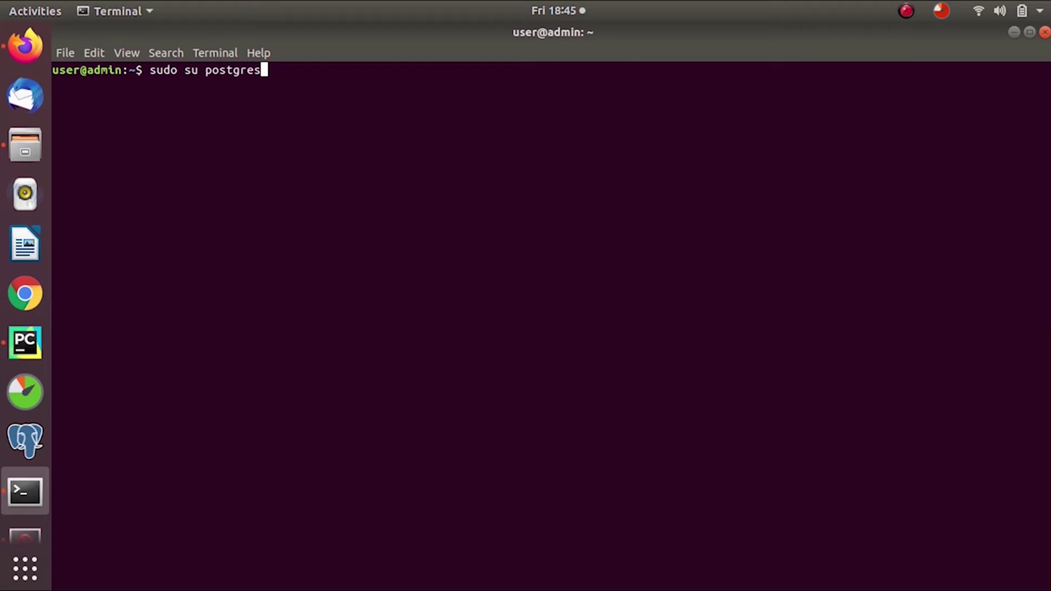
key("Return")
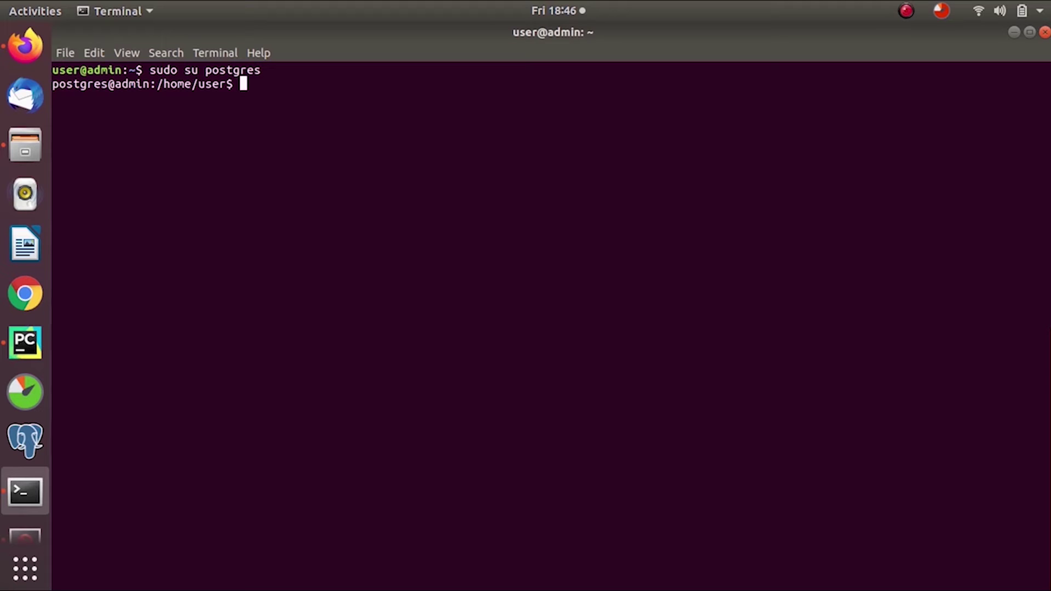
type("exit")
key("BackSpace")
key("BackSpace")
key("BackSpace")
key("BackSpace")
type("exit")
key("BackSpace")
key("BackSpace")
key("BackSpace")
key("BackSpace")
type("createdb ")
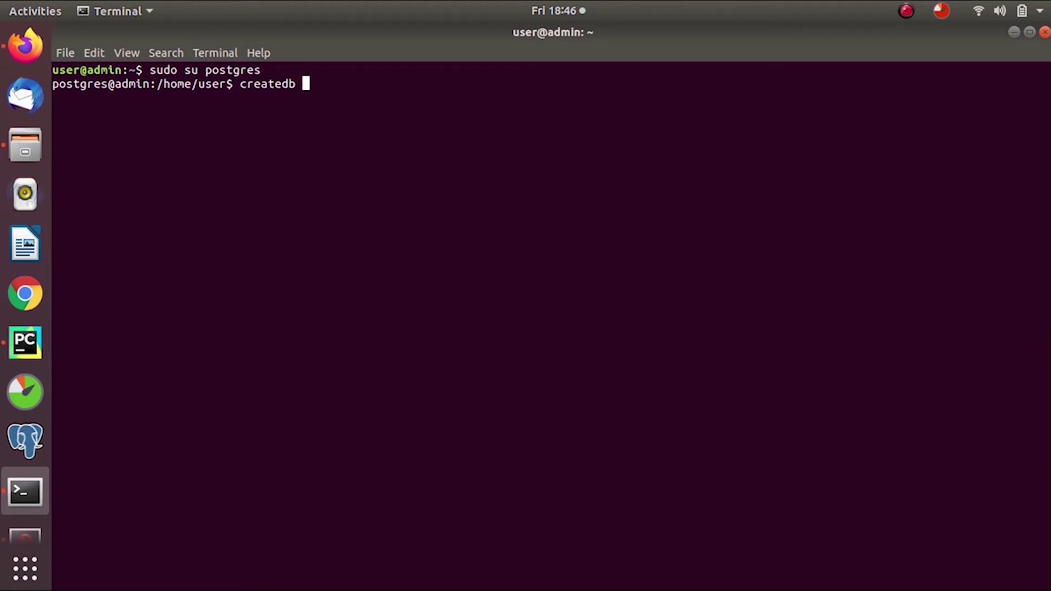
type("-O")
type(" newodoo13")
key("Left")
key("Left")
key("Left")
key("Left")
key("Left")
key("Left")
key("Left")
key("Left")
key("Left")
type("my")
key("Return")
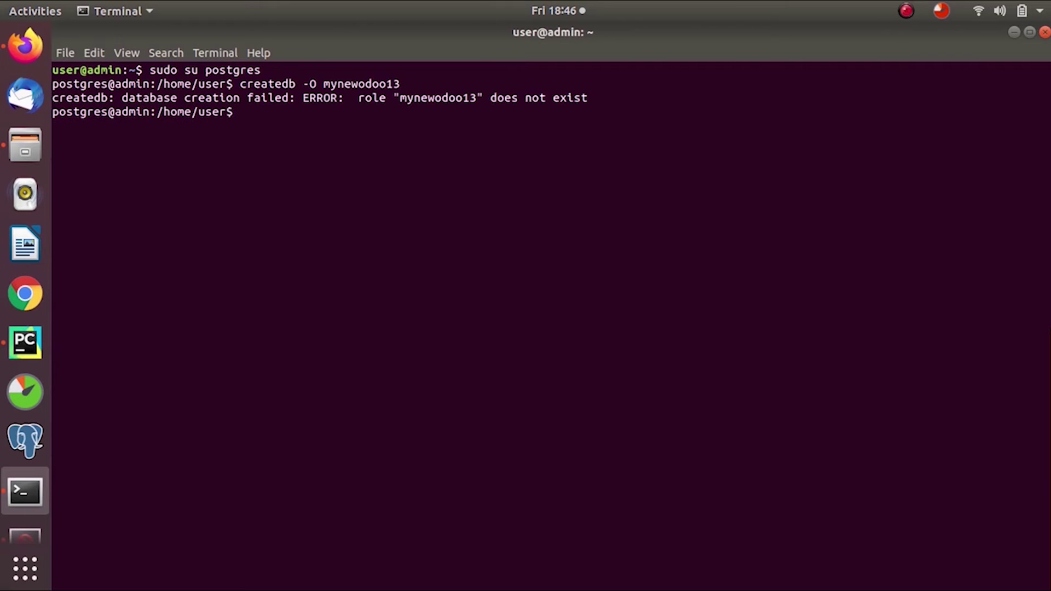
Step: Rerun as createdb -O odoo13 mynewodoo13, creating the database owned by odoo13
key("Up")
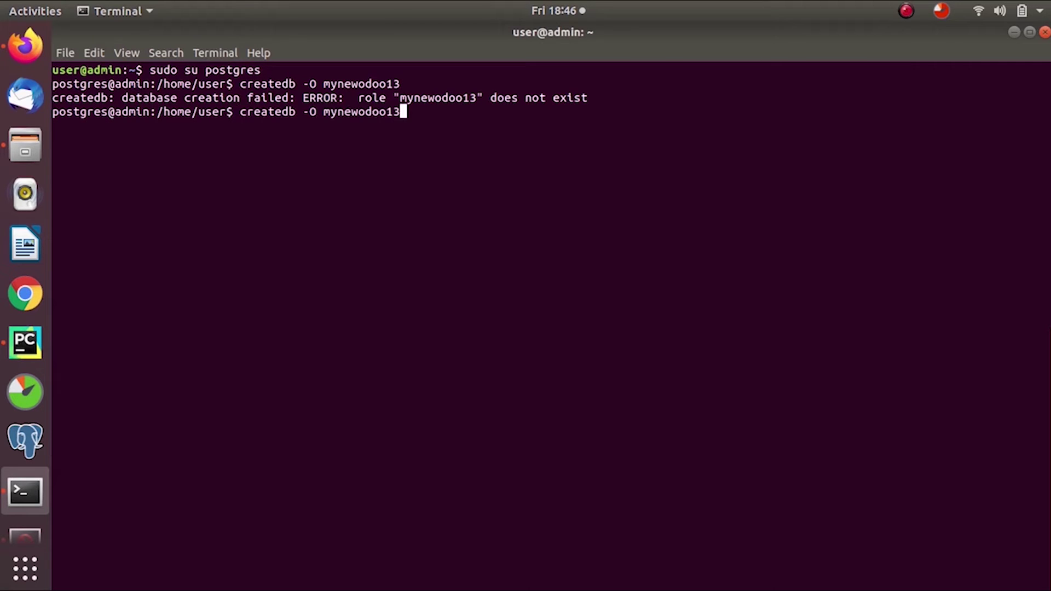
key("Left")
key("Left")
key("Left")
key("Left")
key("Left")
key("Left")
key("Left")
key("Left")
key("Left")
key("Left")
type("odoo")
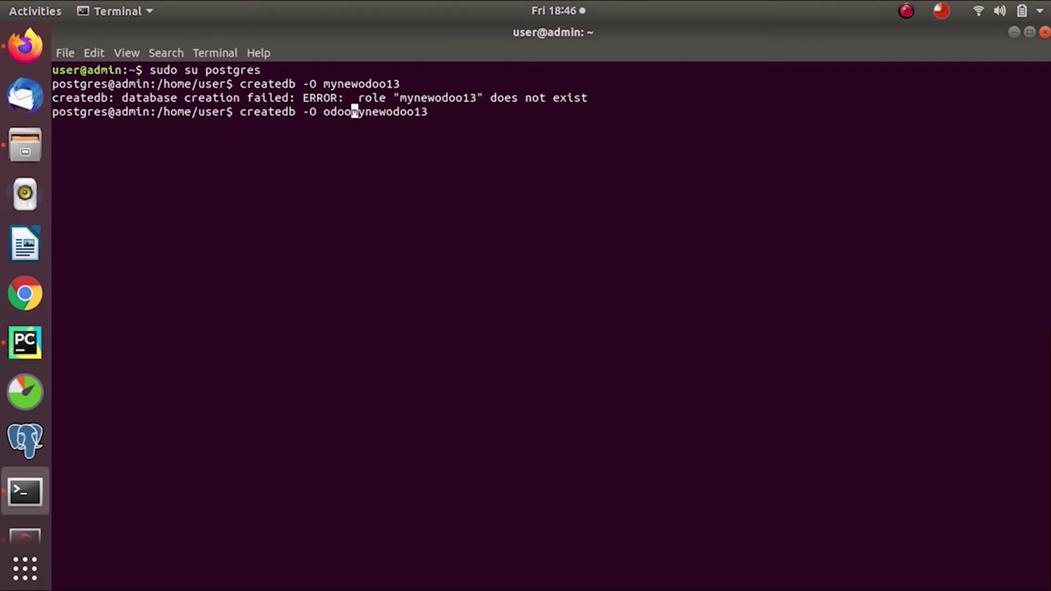
type("13")
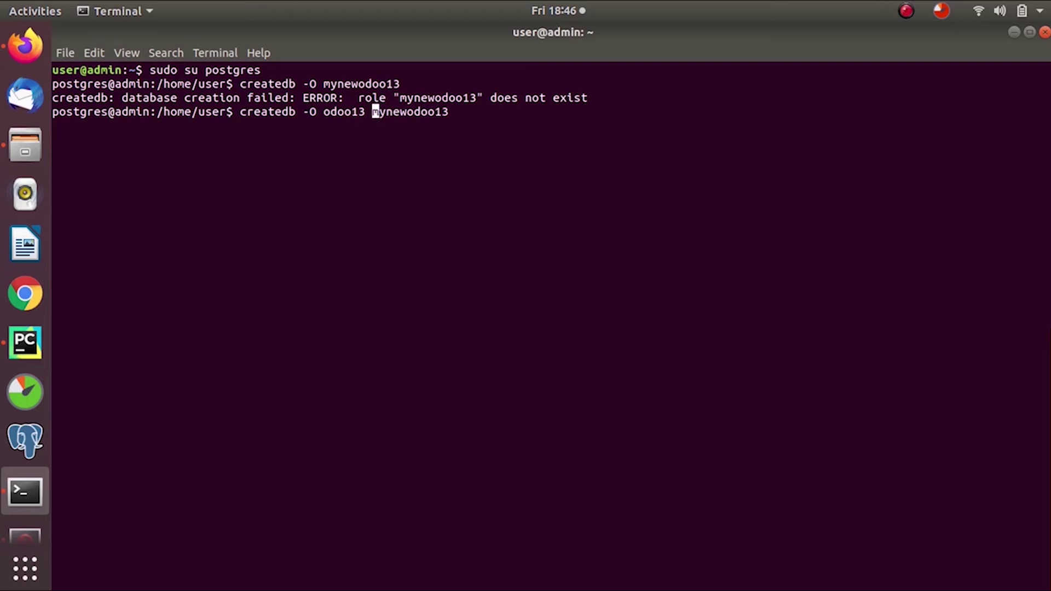
key("Return")
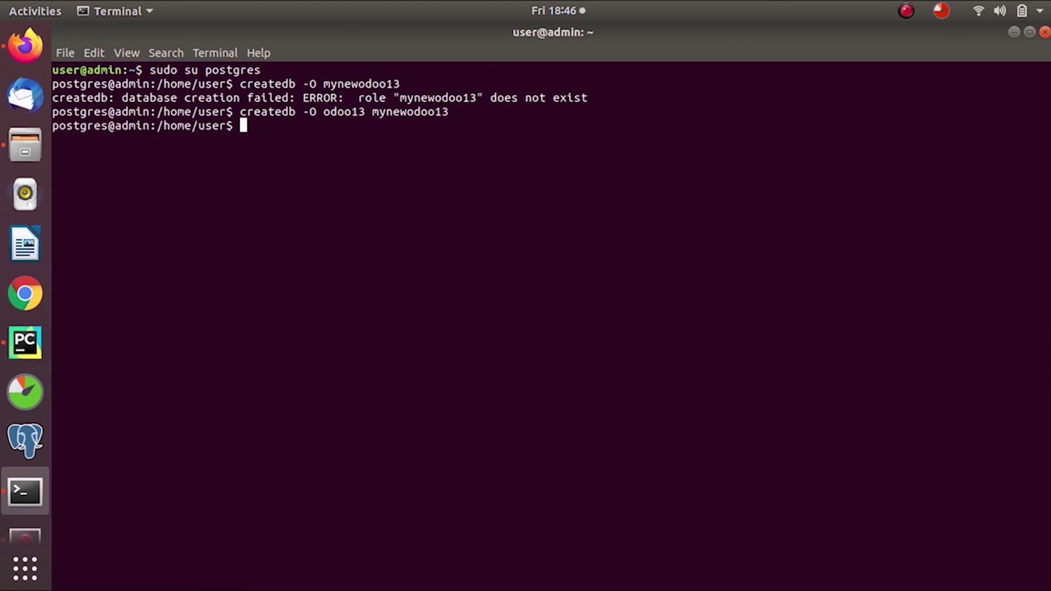
key("Up")
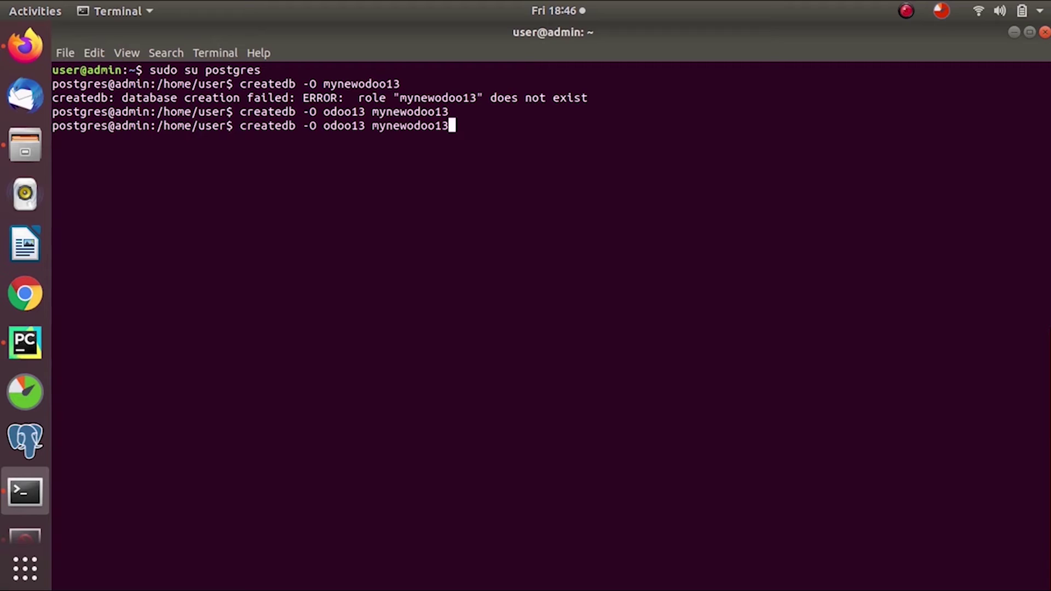
Step: Load dump.sql into mynewodoo13 by running psql mynewodoo13 < dump.sql
key("BackSpace")
key("BackSpace")
key("BackSpace")
key("BackSpace")
key("BackSpace")
key("BackSpace")
key("BackSpace")
key("BackSpace")
key("BackSpace")
key("BackSpace")
key("BackSpace")
key("BackSpace")
key("BackSpace")
key("BackSpace")
key("BackSpace")
key("BackSpace")
key("BackSpace")
key("BackSpace")
key("BackSpace")
key("BackSpace")
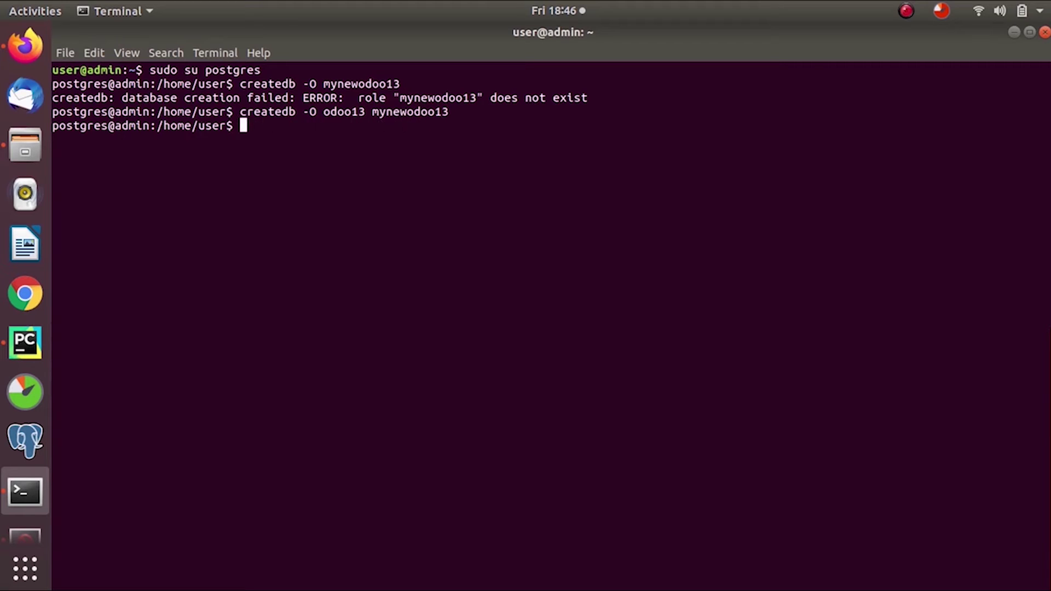
type("psql mynew")
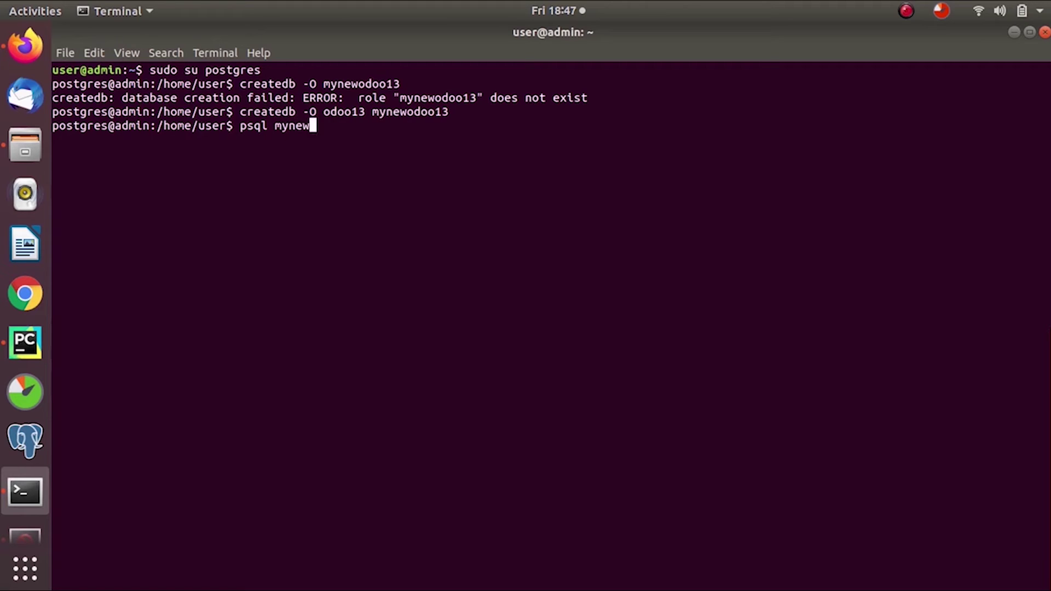
type("odoo13  <")
key("BackSpace")
key("BackSpace")
type("< dump")
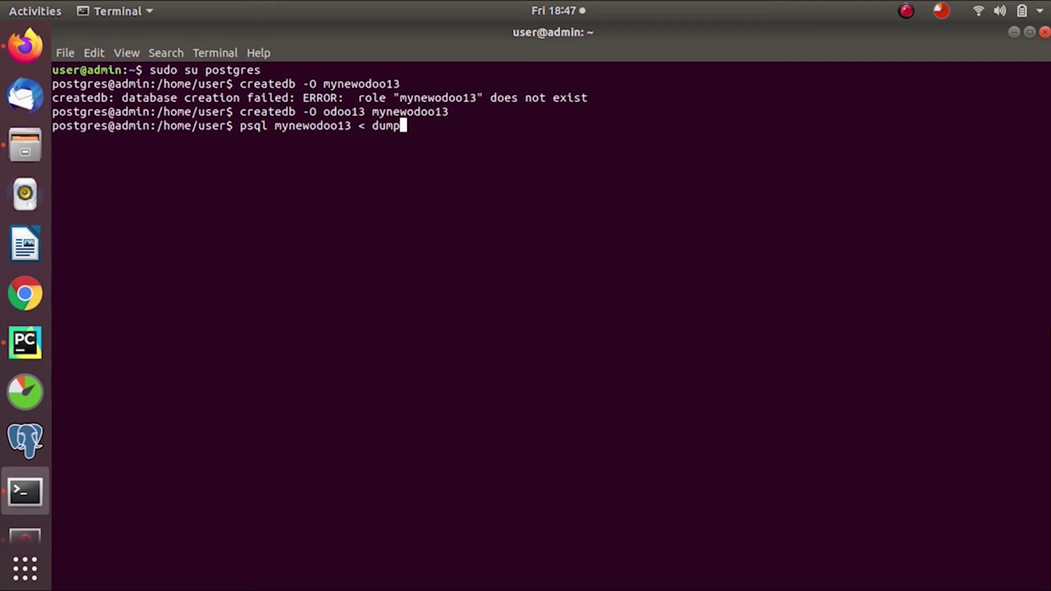
type(".sql")
key("Return")
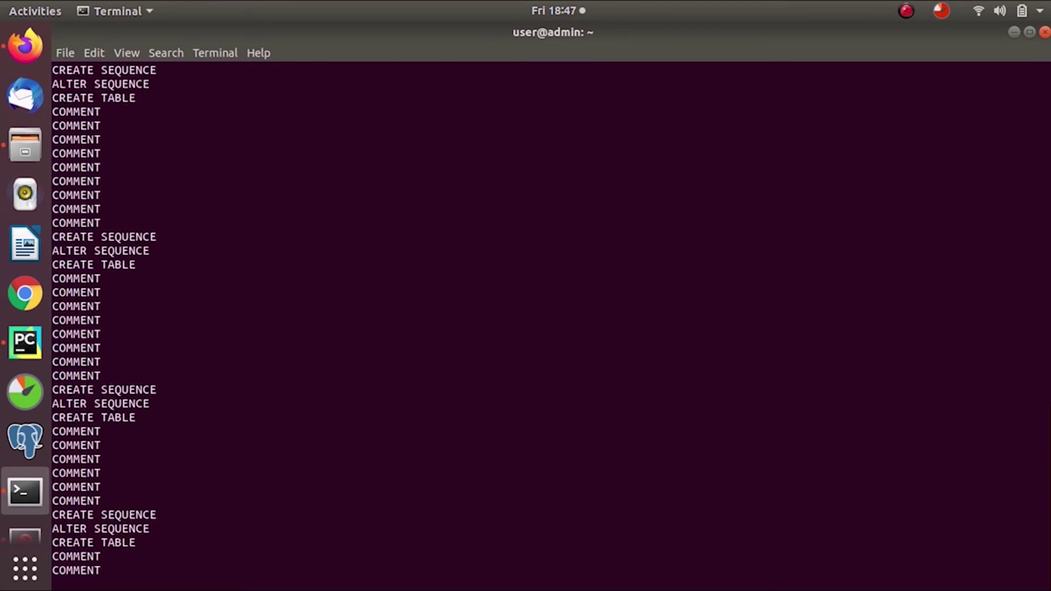
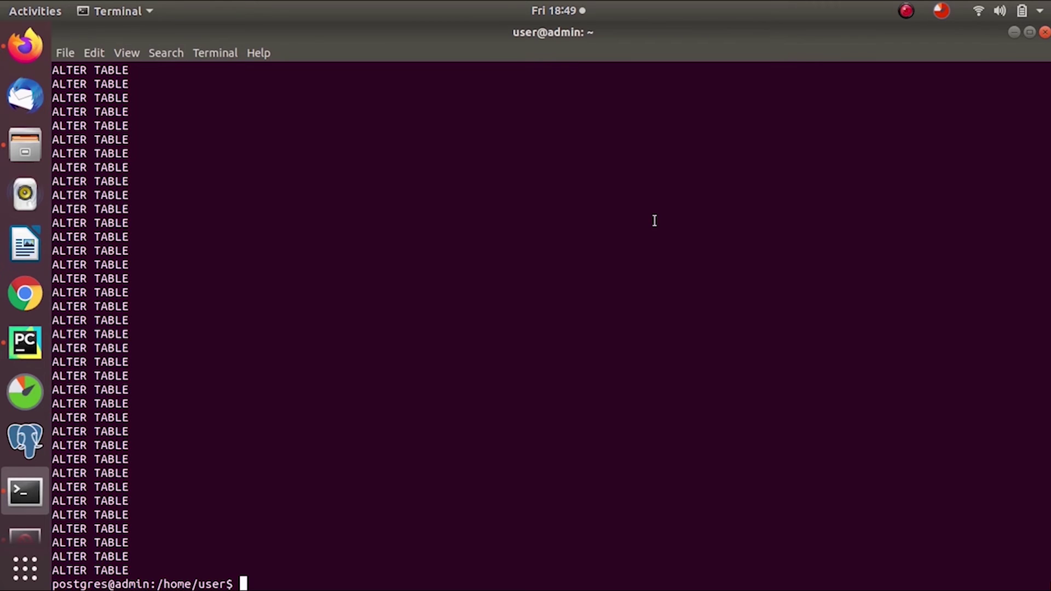
Step: Reload Odoo's database manager so mynewodoo13 appears, then dismiss the Restore form
left_click(29, 59)
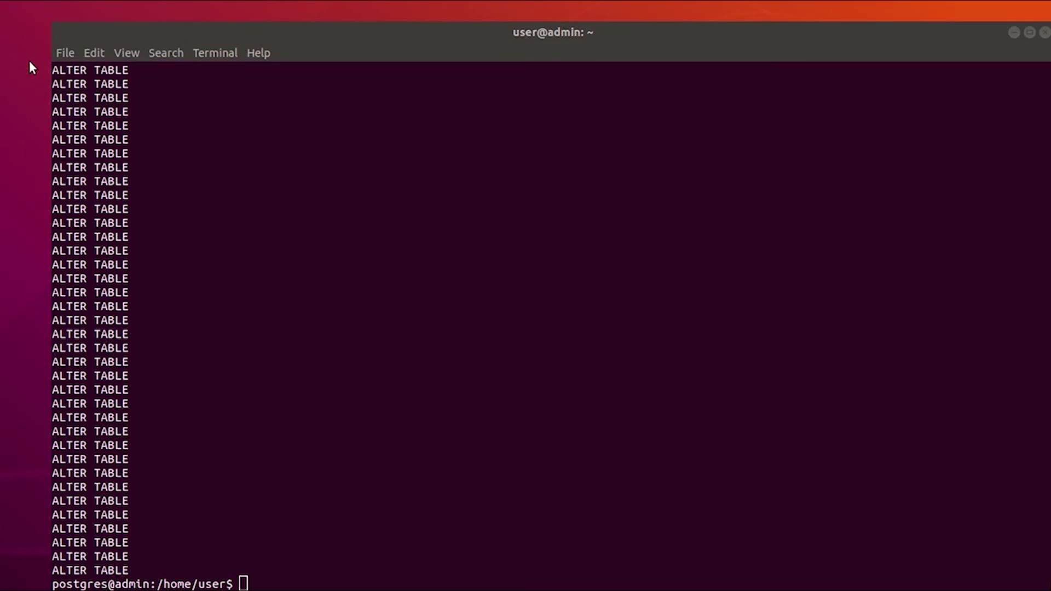
left_click(66, 42)
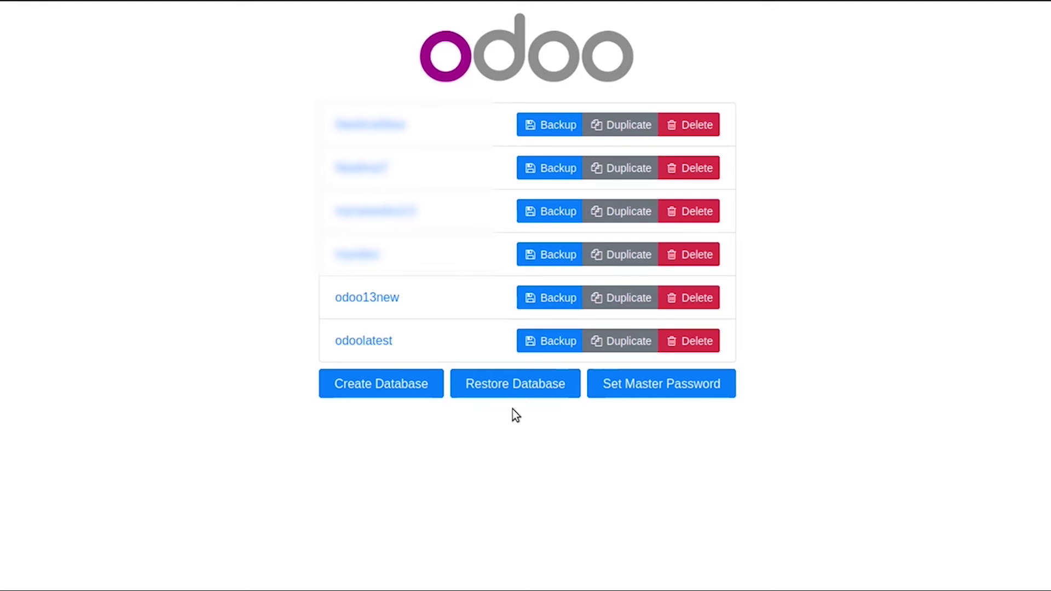
left_click(496, 383)
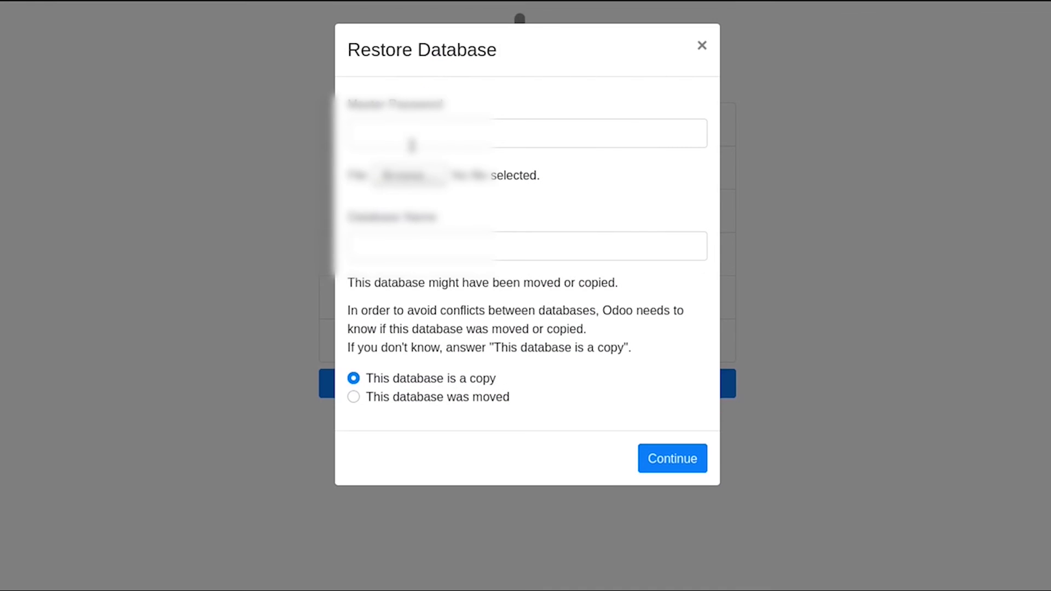
left_click(702, 49)
Step: Open the backup dialog for odoolatest, check the format list keeping zip, and cancel
left_click(538, 337)
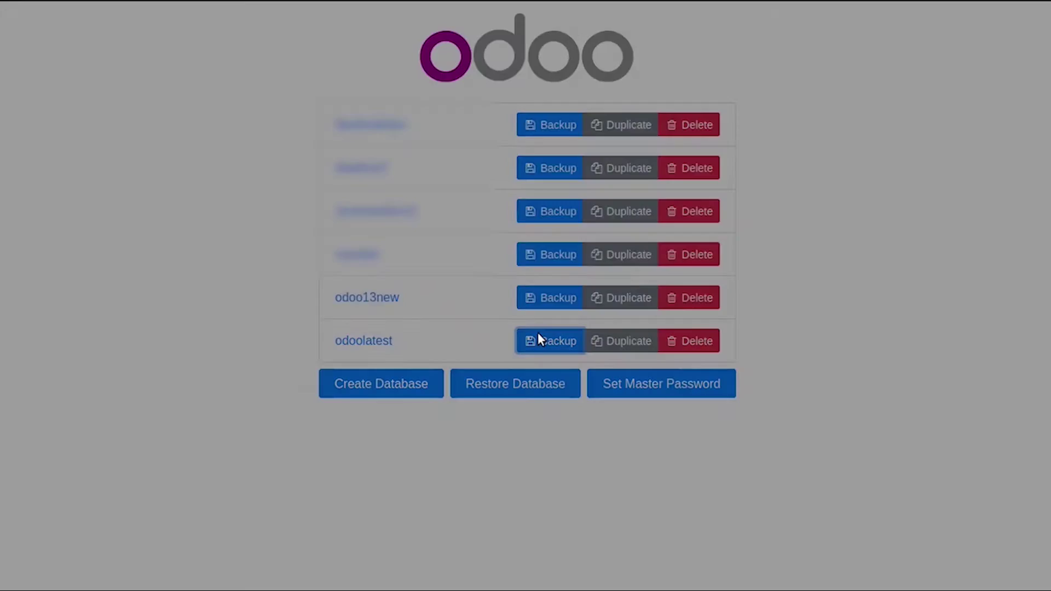
left_click(406, 275)
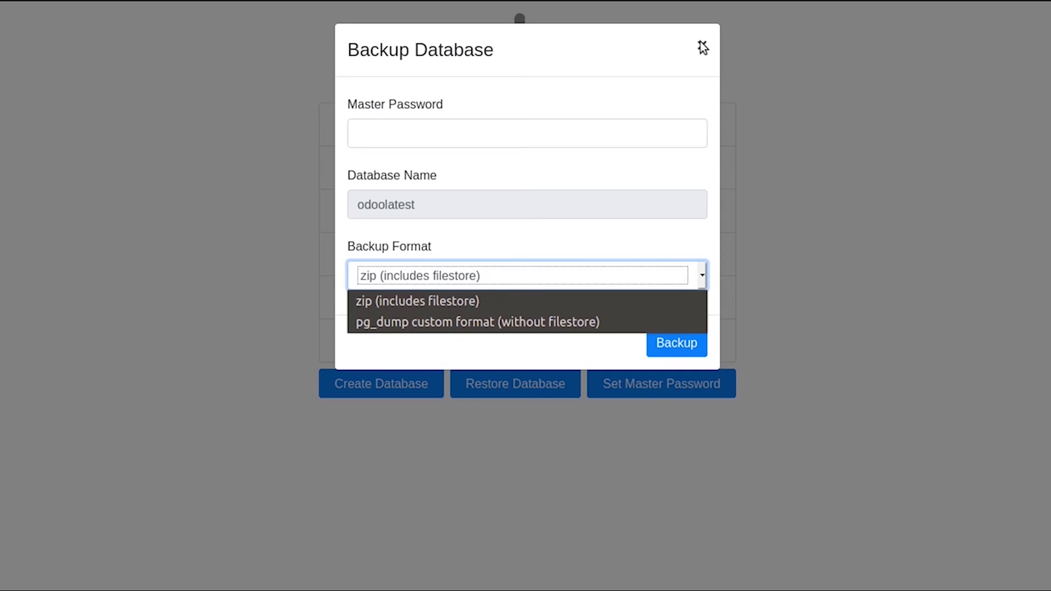
left_click(425, 140)
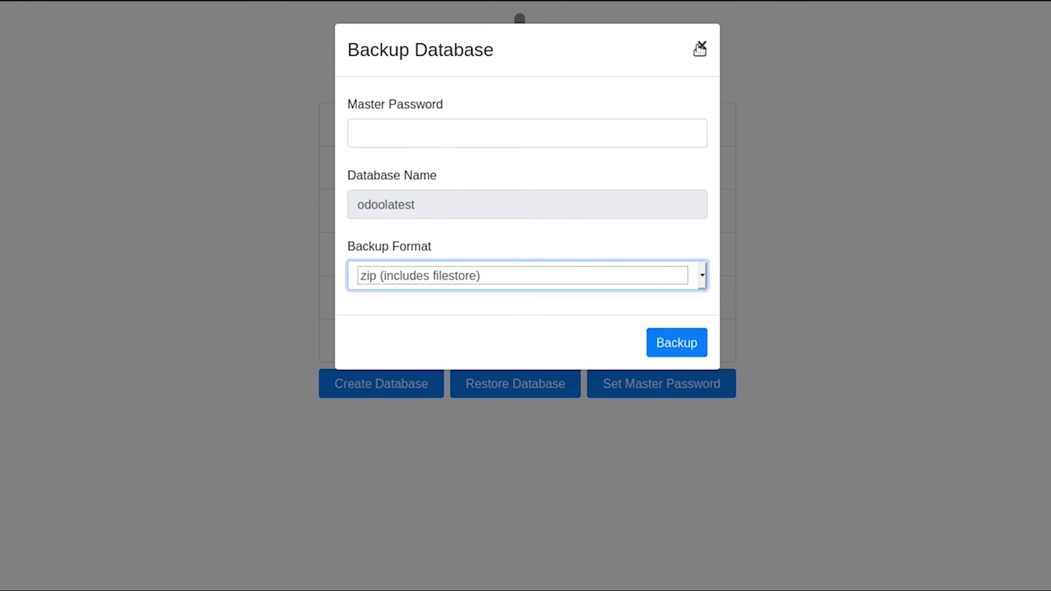
left_click(700, 47)
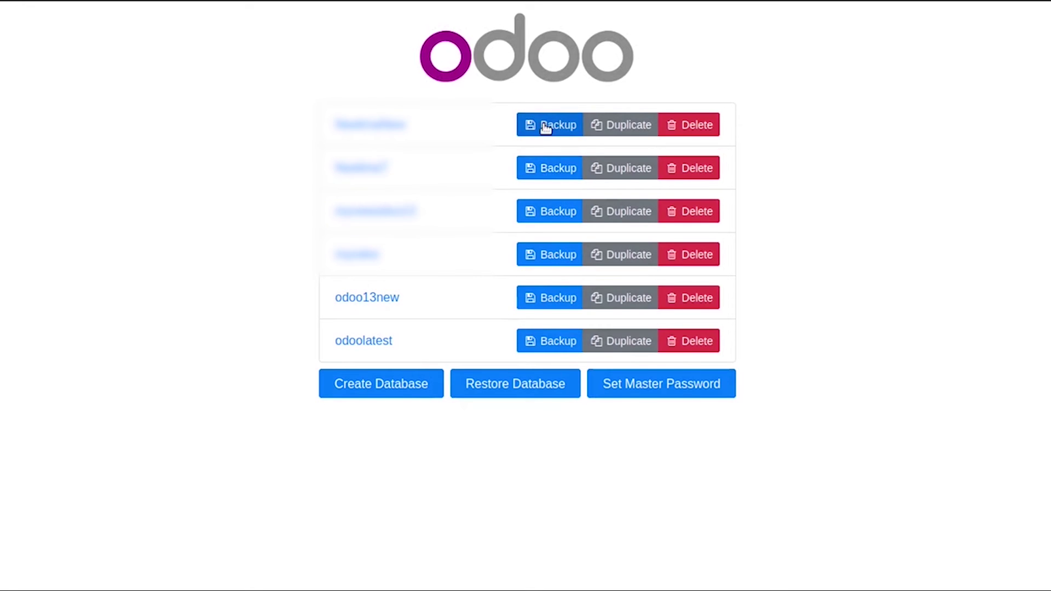
Step: Open the backup dialog for the second database and enter the master password
left_click(544, 168)
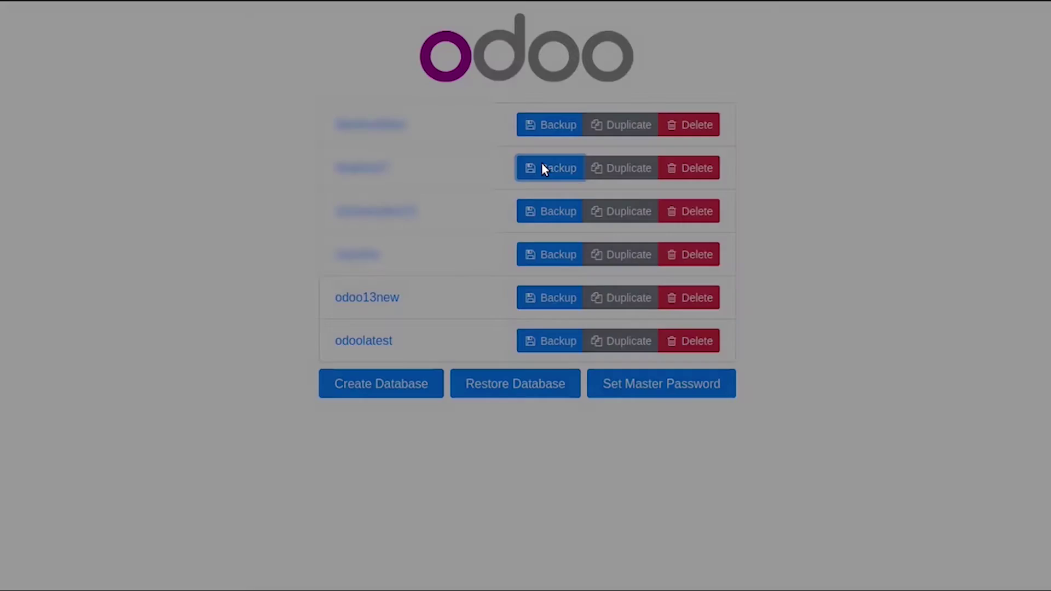
left_click(438, 140)
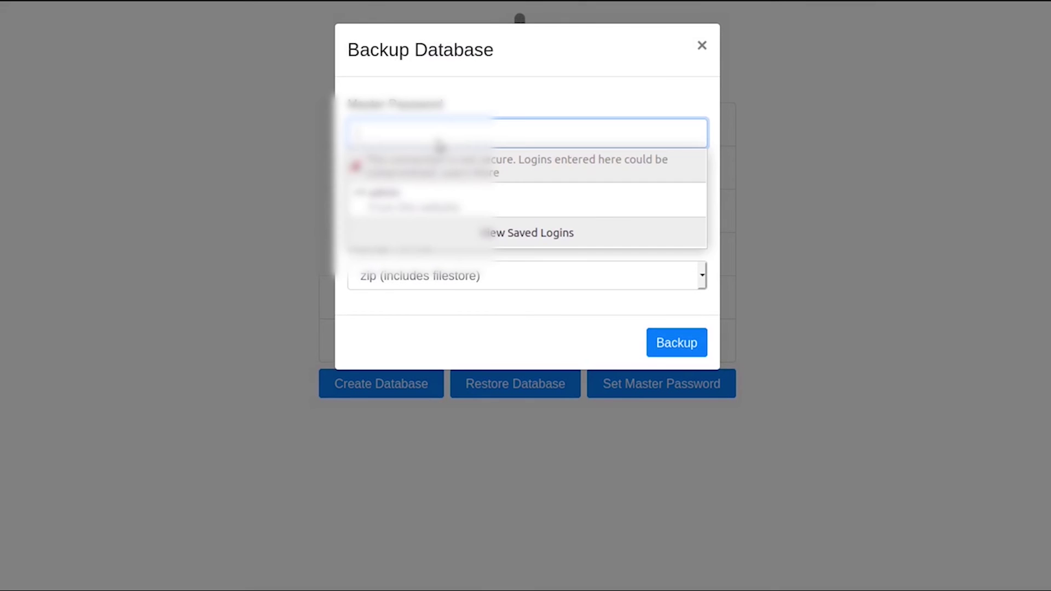
type("a")
key("BackSpace")
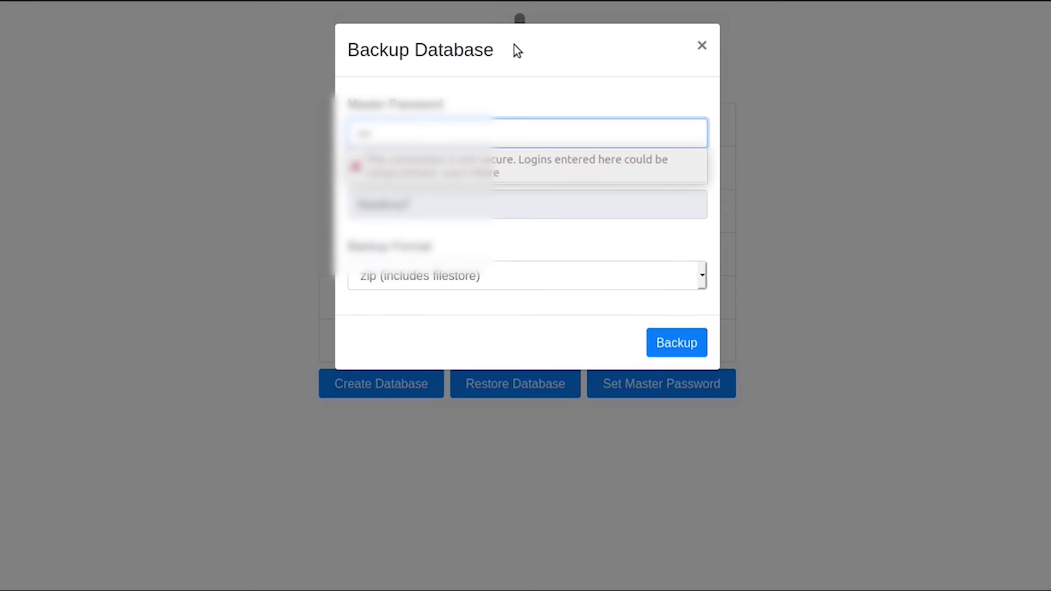
left_click(517, 50)
Step: Choose pg_dump custom format, run the backup and save the downloaded .dump file
left_click(497, 278)
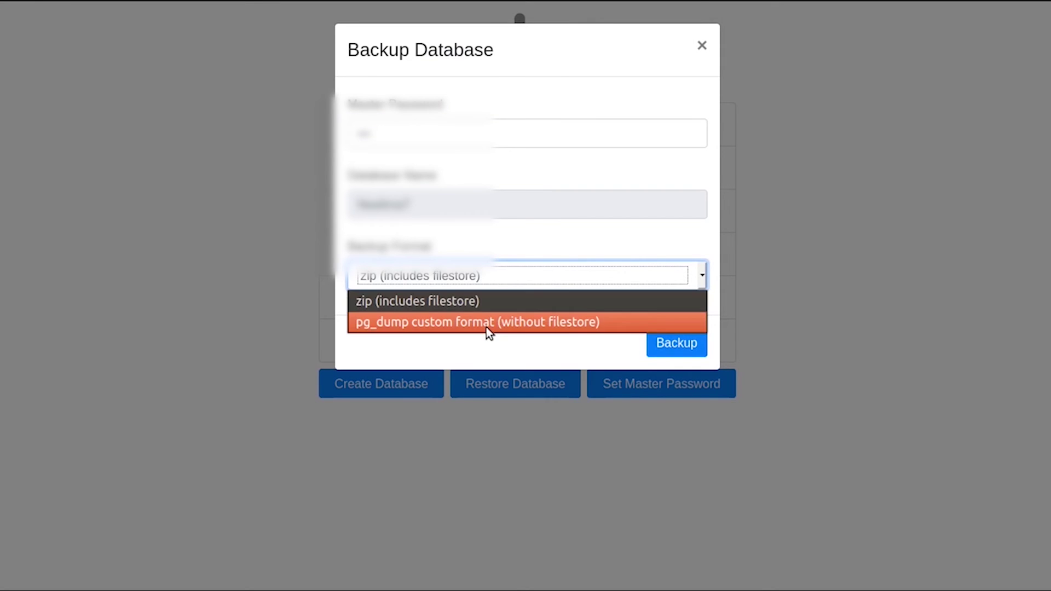
left_click(487, 326)
left_click(675, 343)
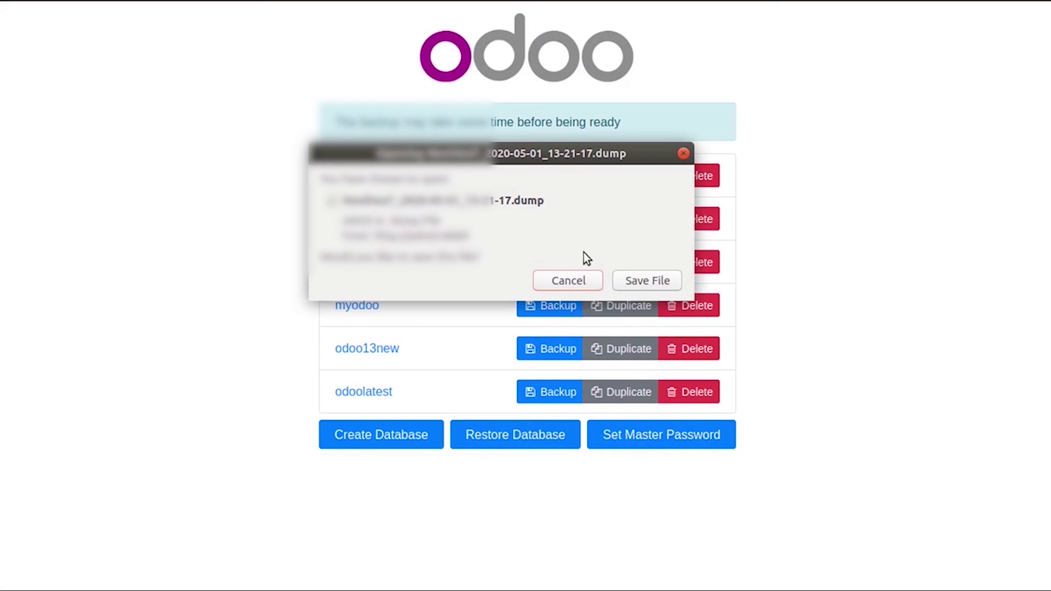
left_click(645, 282)
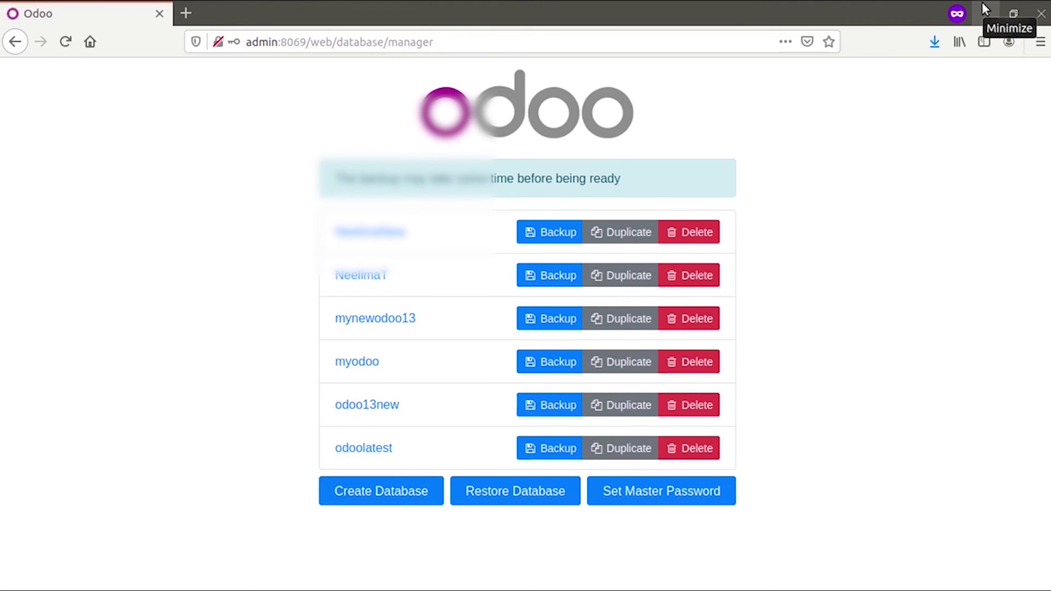
Step: Move the downloaded .dump backup from Downloads into the Home folder
left_click(982, 6)
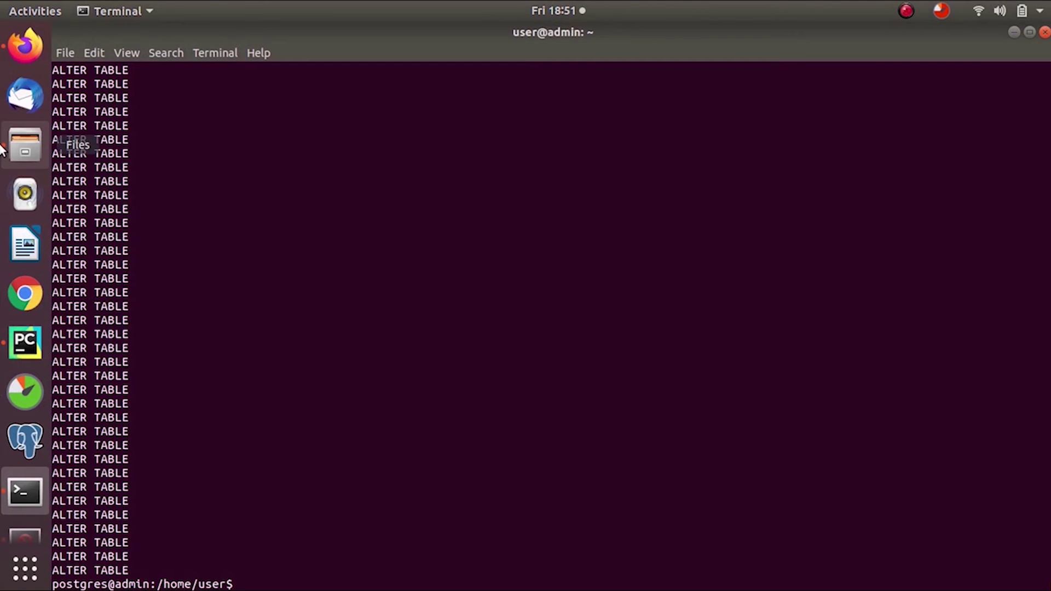
left_click(2, 149)
left_click(168, 165)
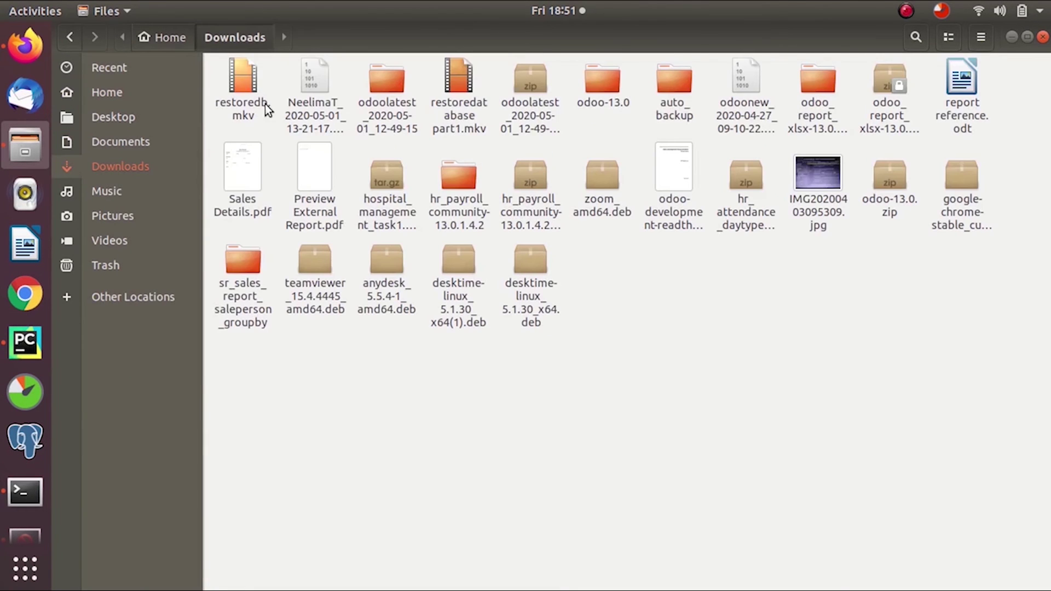
left_click(318, 87)
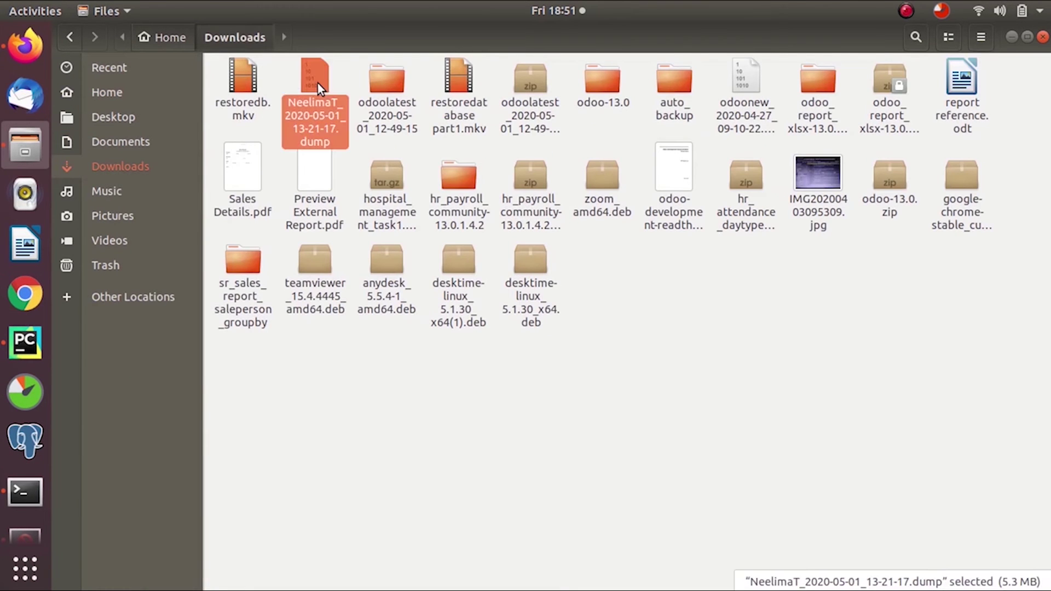
left_click(115, 91)
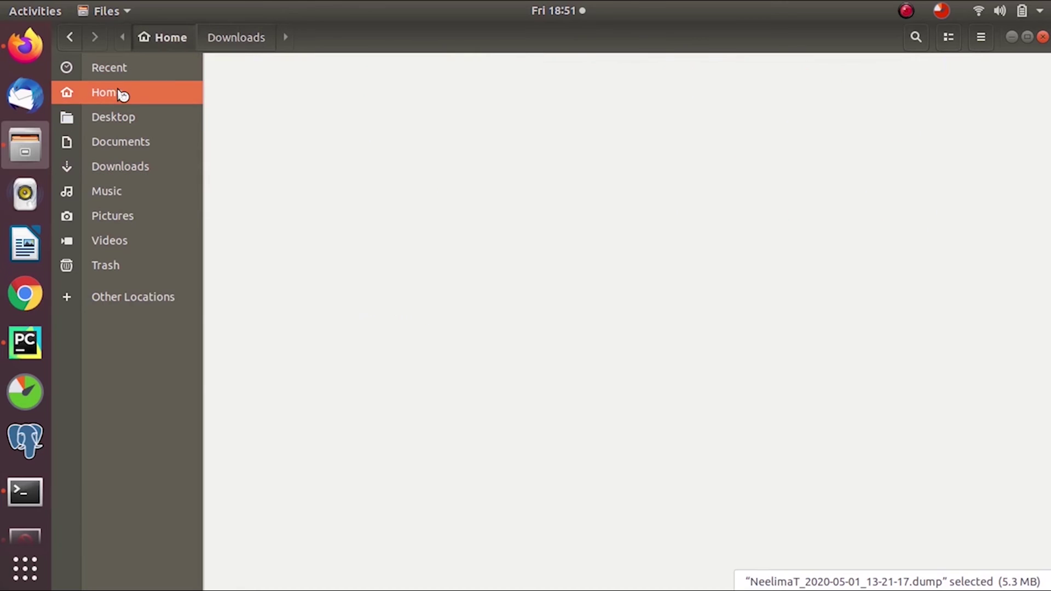
key("ctrl+v")
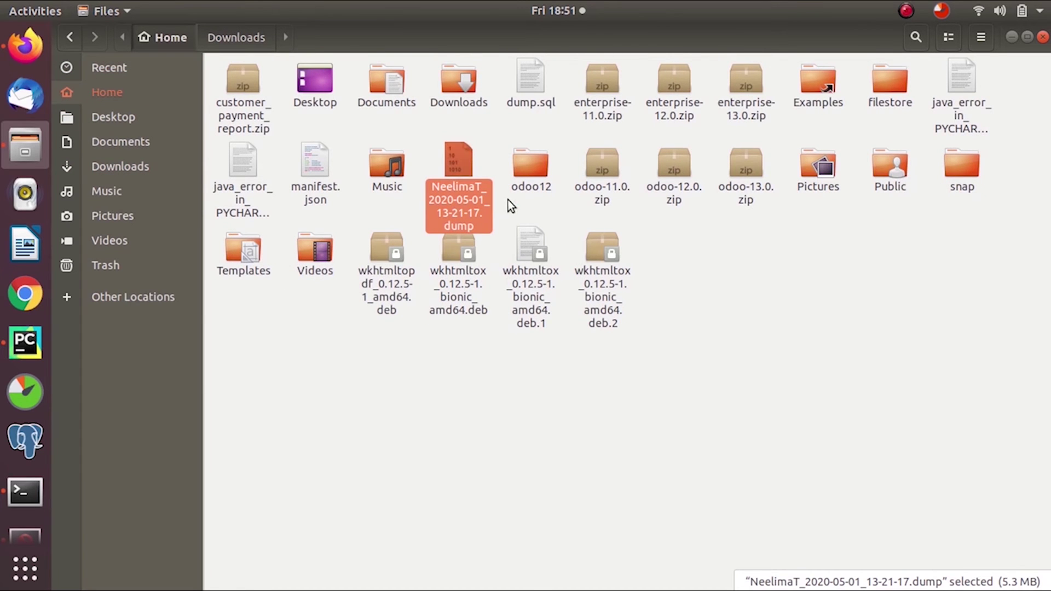
left_click(336, 427)
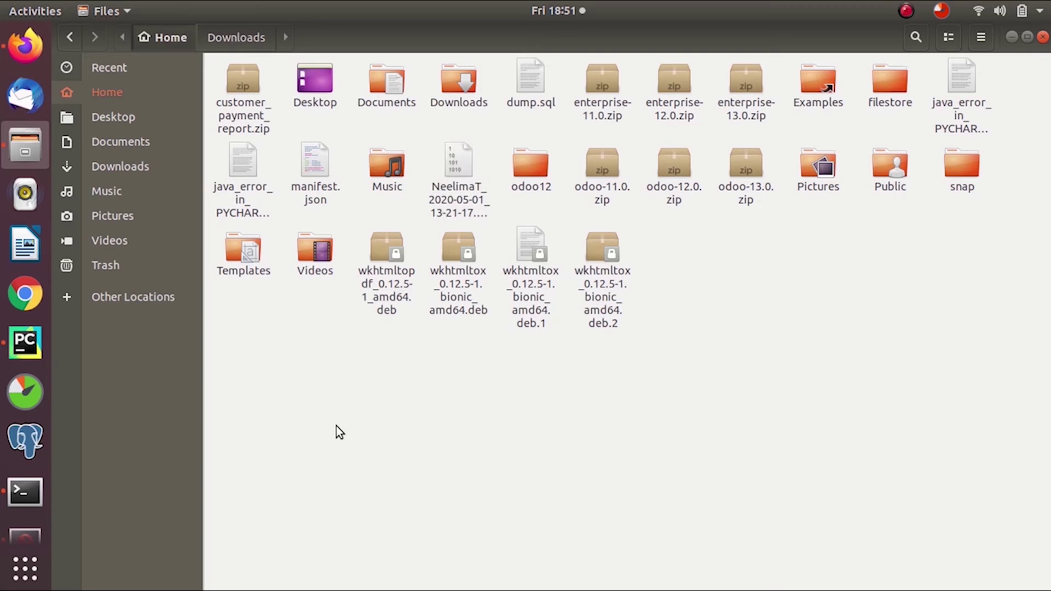
left_click(19, 493)
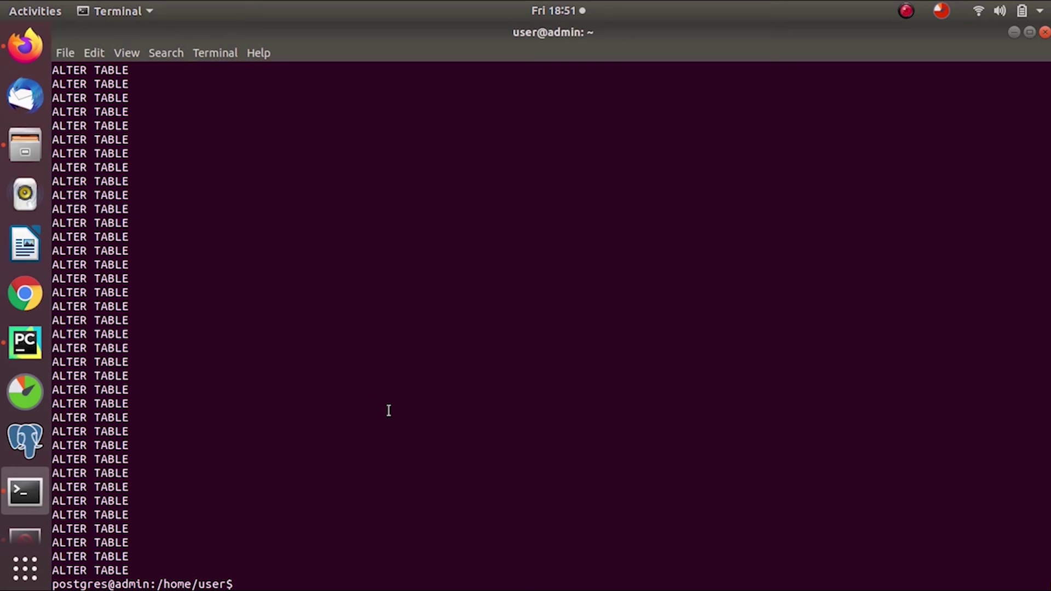
Step: Create the mylatestdbodoo13 database owned by odoo13 with createdb
key("Up")
key("Up")
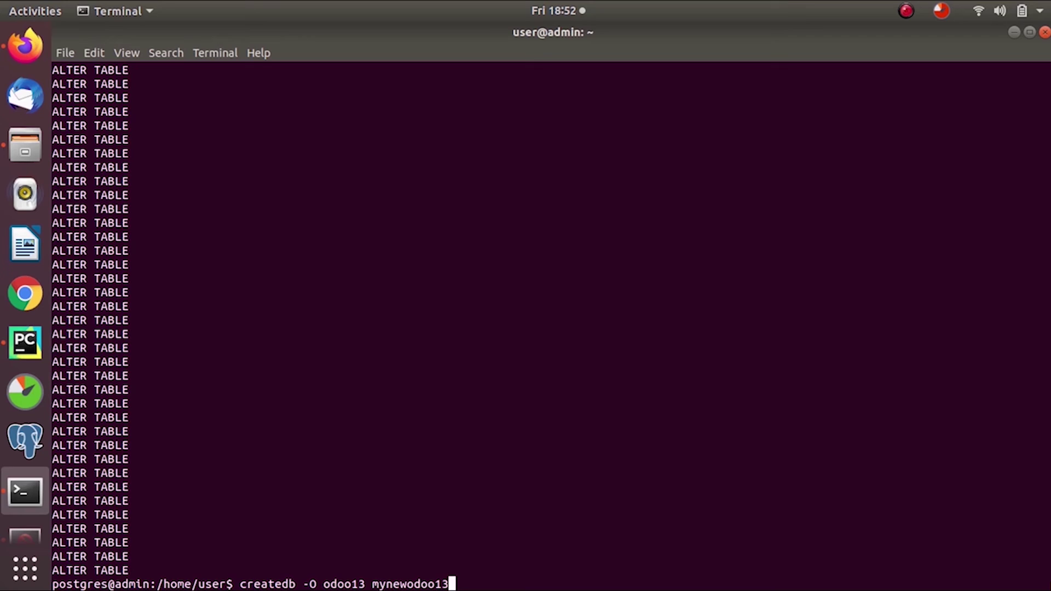
key("BackSpace")
type("3")
key("Left")
key("Left")
key("Left")
key("Left")
key("Left")
key("BackSpace")
key("BackSpace")
key("BackSpace")
key("BackSpace")
type("latest")
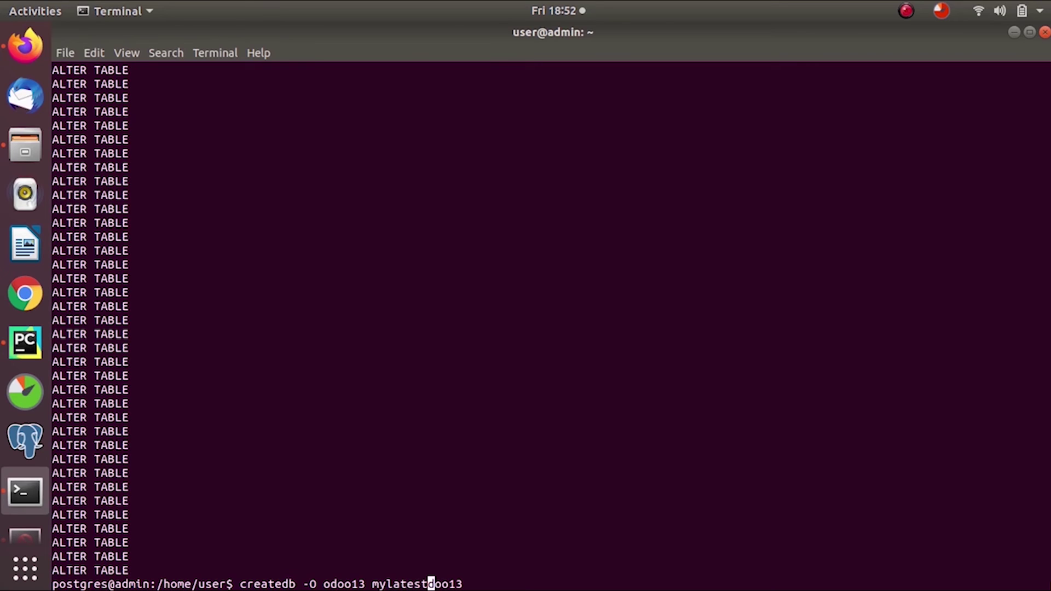
type("dbo")
key("Return")
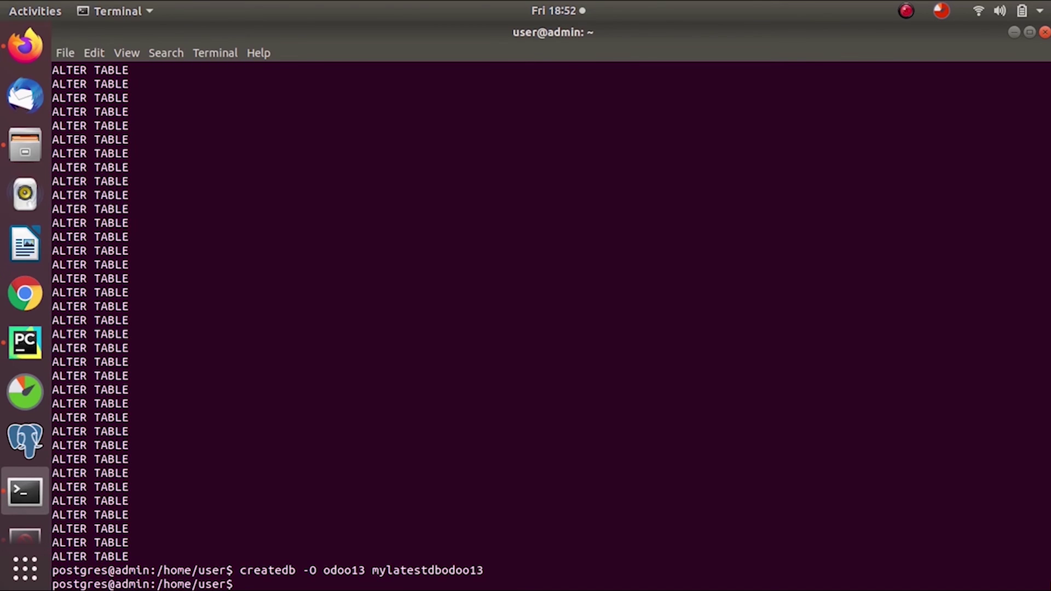
Step: Change psql to pg_restore-d in the recalled restore command
key("Up")
key("Up")
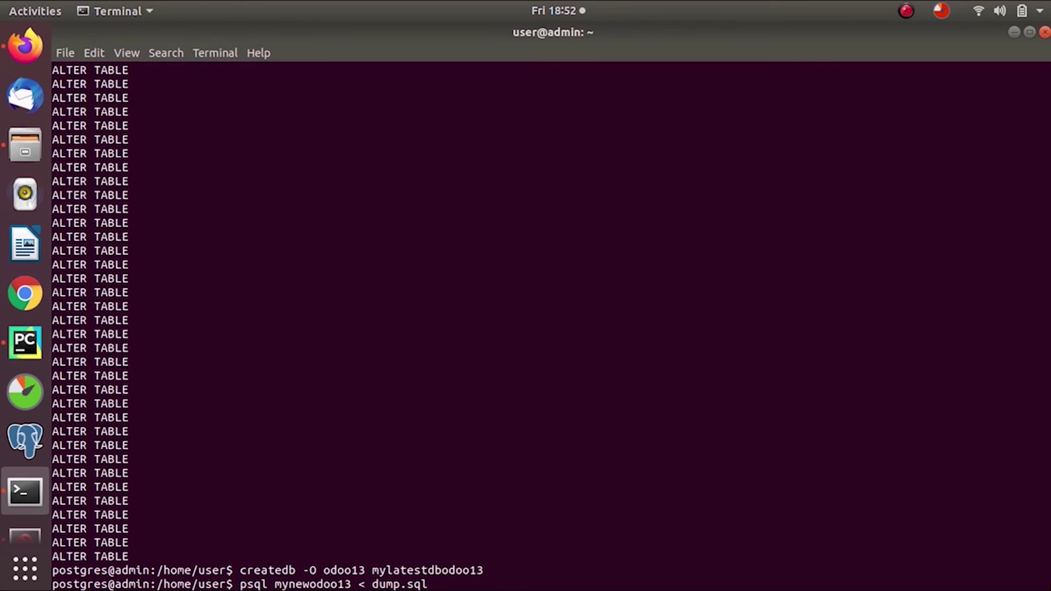
key("Left")
key("Left")
key("Left")
key("Left")
key("Left")
key("Left")
key("Left")
key("Left")
key("Left")
key("Left")
key("Left")
key("Left")
key("Left")
key("Left")
key("Left")
key("Left")
key("Left")
key("Left")
key("Left")
key("Left")
key("Left")
key("Left")
key("Left")
key("Left")
key("Delete")
key("BackSpace")
key("BackSpace")
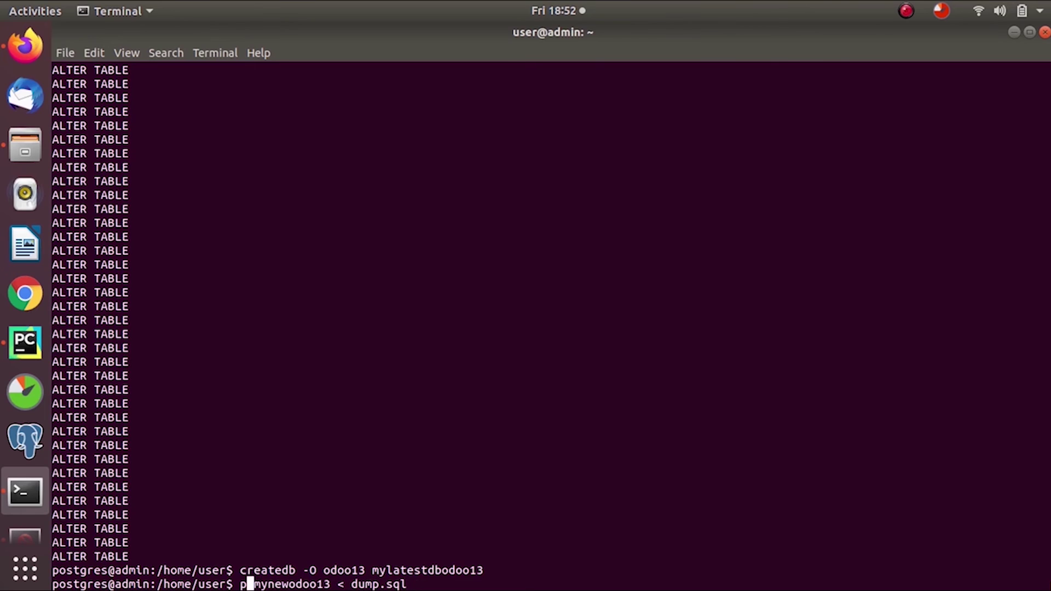
type("g")
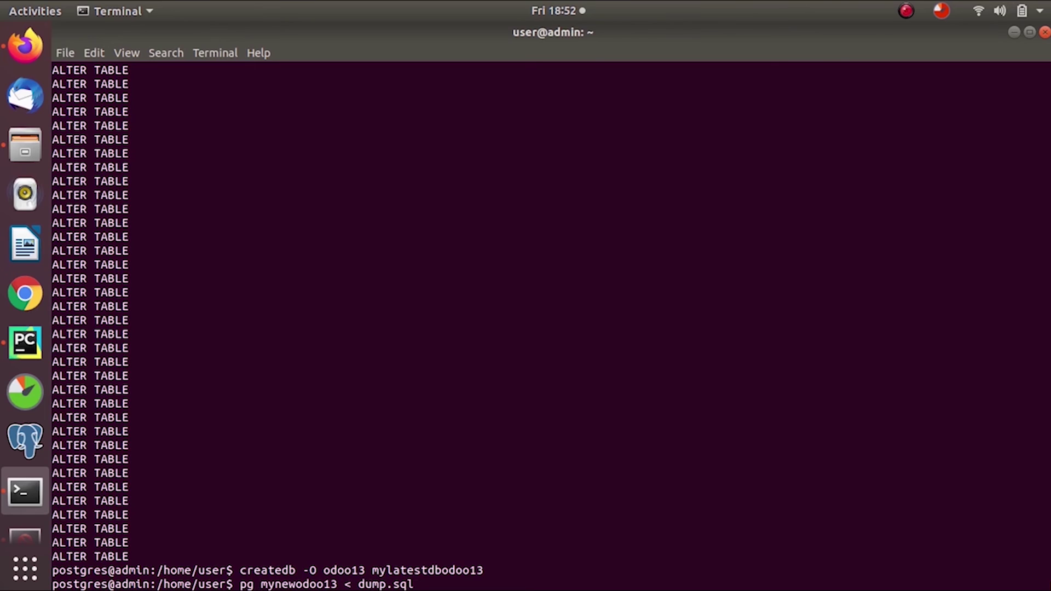
type("_")
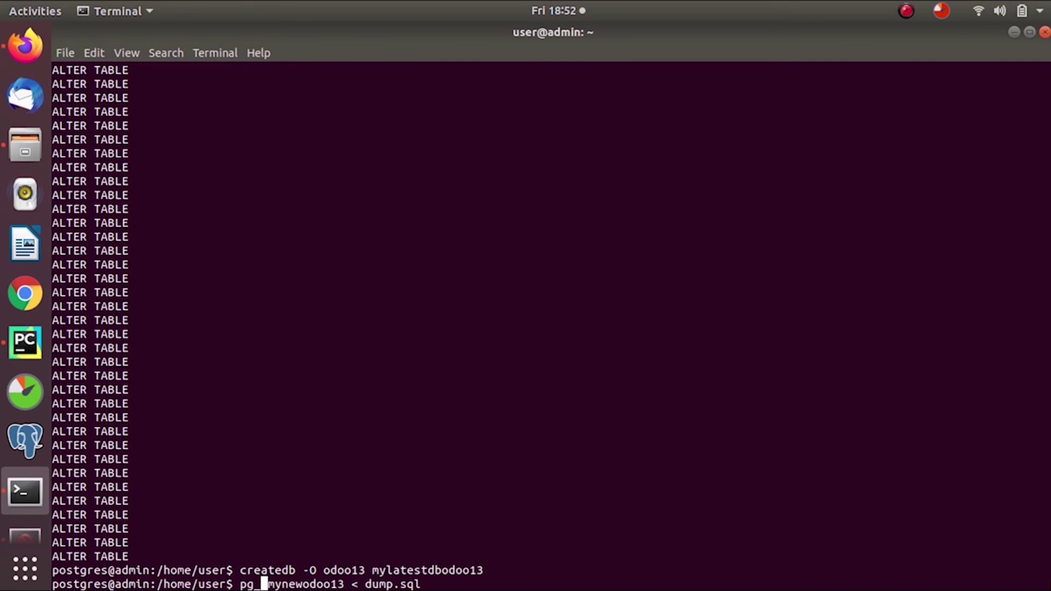
type("restore")
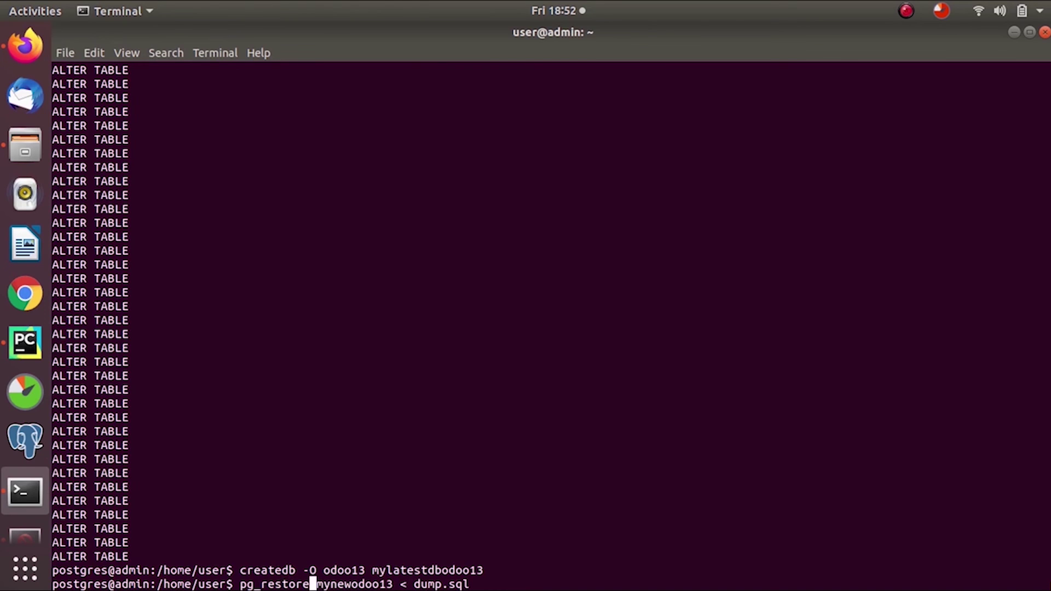
type("-d")
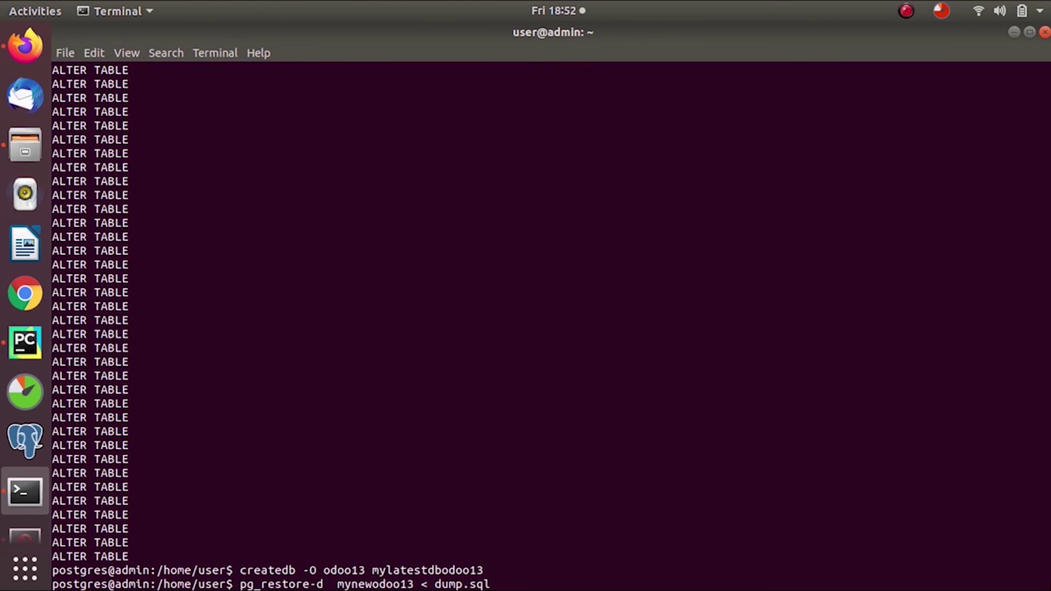
key("BackSpace")
key("Right")
key("Right")
key("Right")
key("Right")
key("Right")
key("Right")
key("Right")
key("Right")
Step: Retarget the command to mylatestdbodoo13 and remove the '< dump.sql' redirection
key("Left")
key("Left")
key("Left")
key("Left")
key("BackSpace")
key("BackSpace")
key("BackSpace")
type("latest")
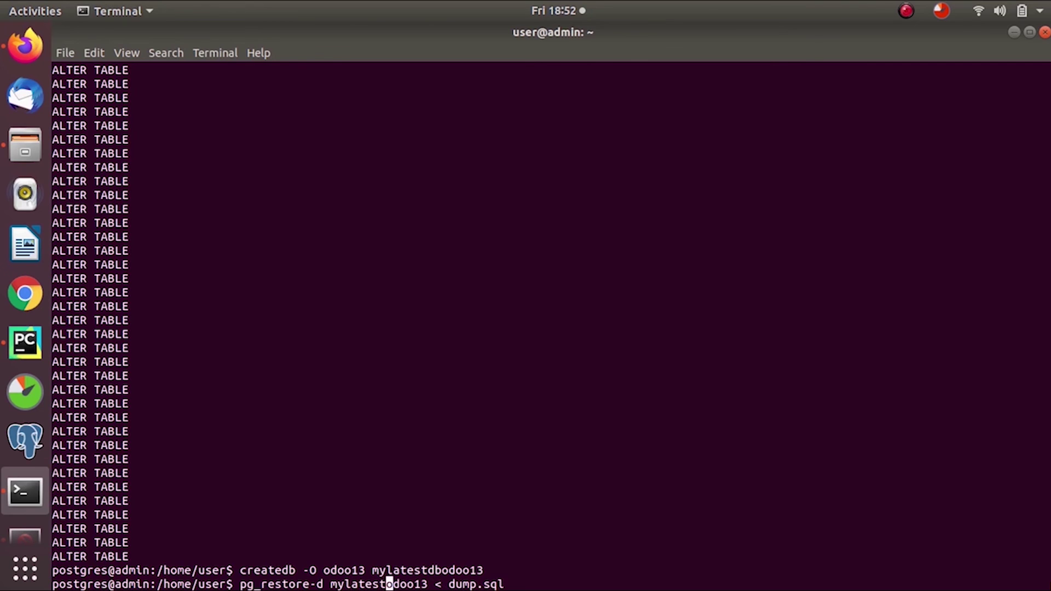
type("db")
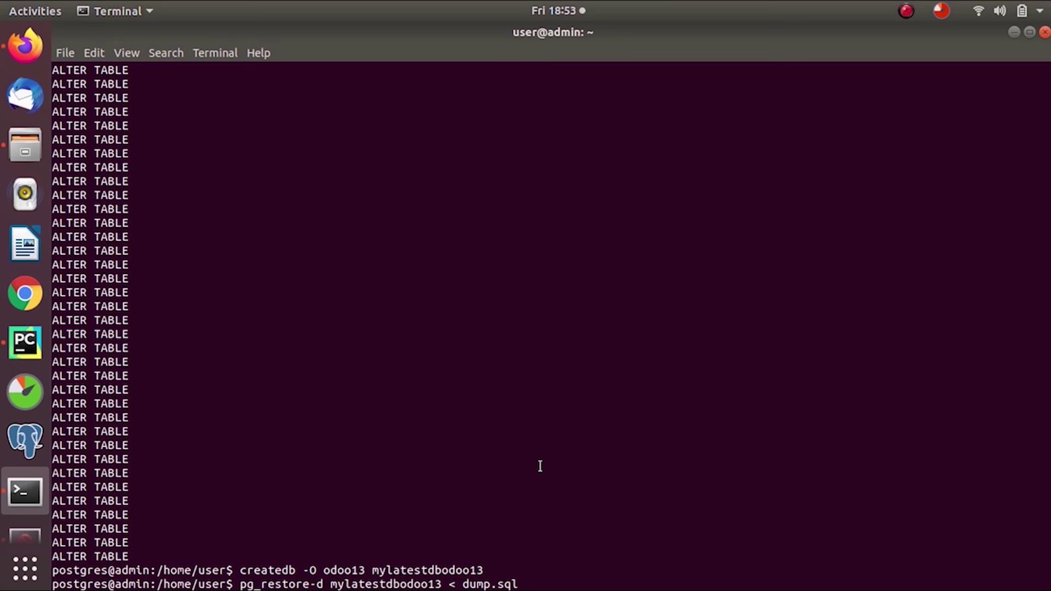
key("Right")
key("Right")
key("Right")
key("Right")
key("Right")
key("Right")
key("Right")
key("Right")
key("Right")
key("Right")
key("Right")
key("Right")
key("Right")
key("Right")
key("Right")
key("Right")
key("Right")
key("BackSpace")
key("BackSpace")
key("BackSpace")
key("BackSpace")
key("BackSpace")
key("BackSpace")
key("BackSpace")
key("BackSpace")
key("BackSpace")
key("BackSpace")
left_click(17, 148)
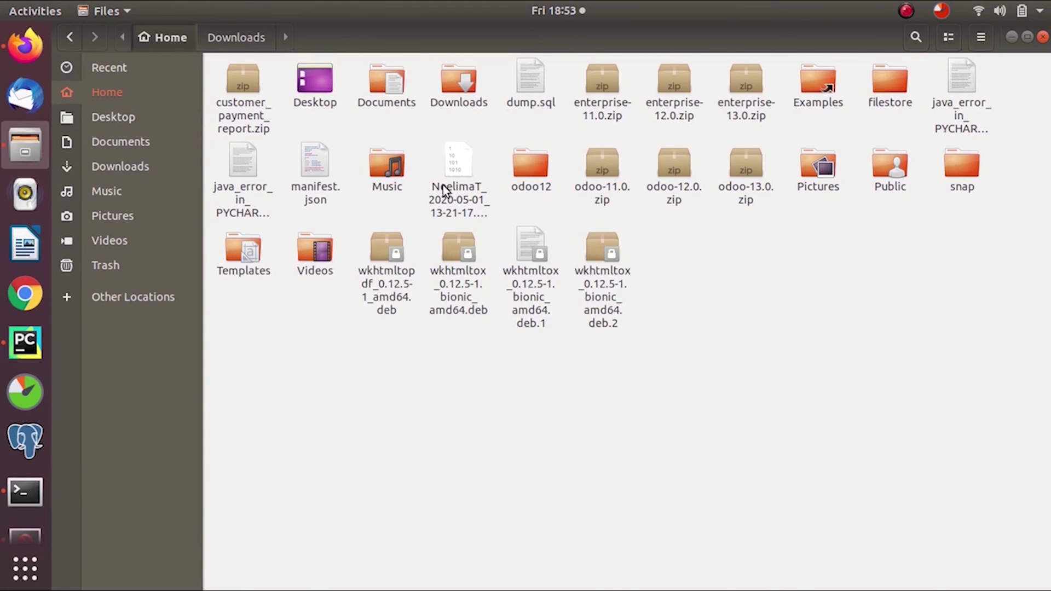
Step: Copy the timestamped .dump backup's file name from its Rename box in Home
left_click(464, 180)
right_click(465, 179)
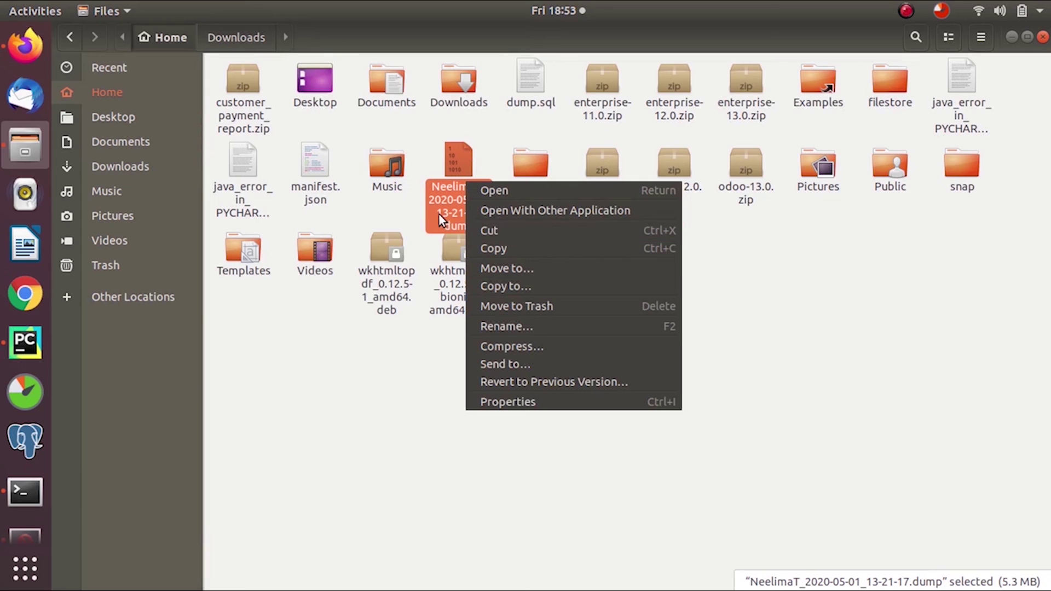
left_click(534, 327)
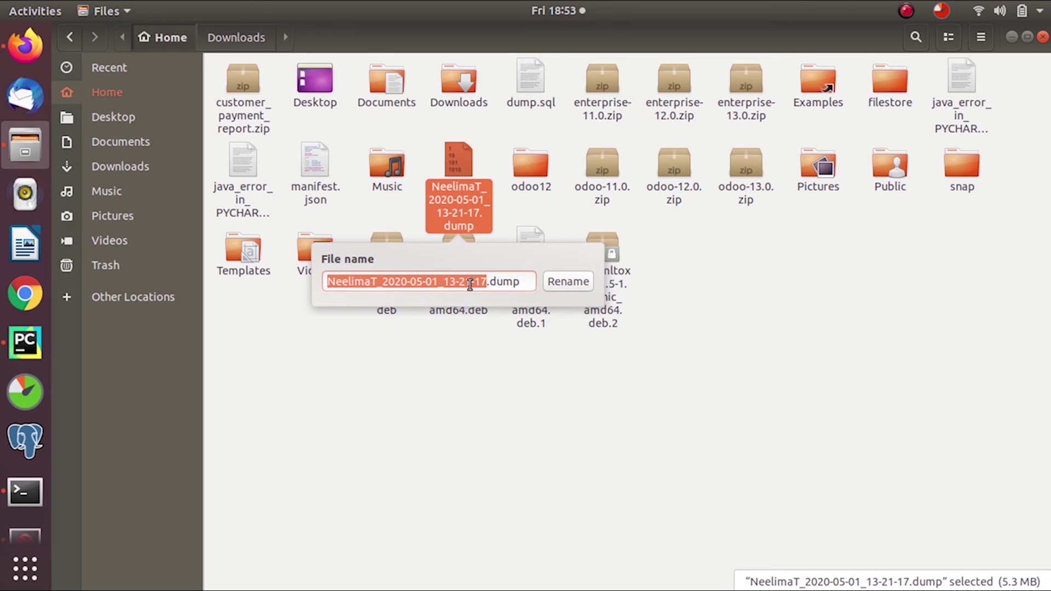
left_click(23, 505)
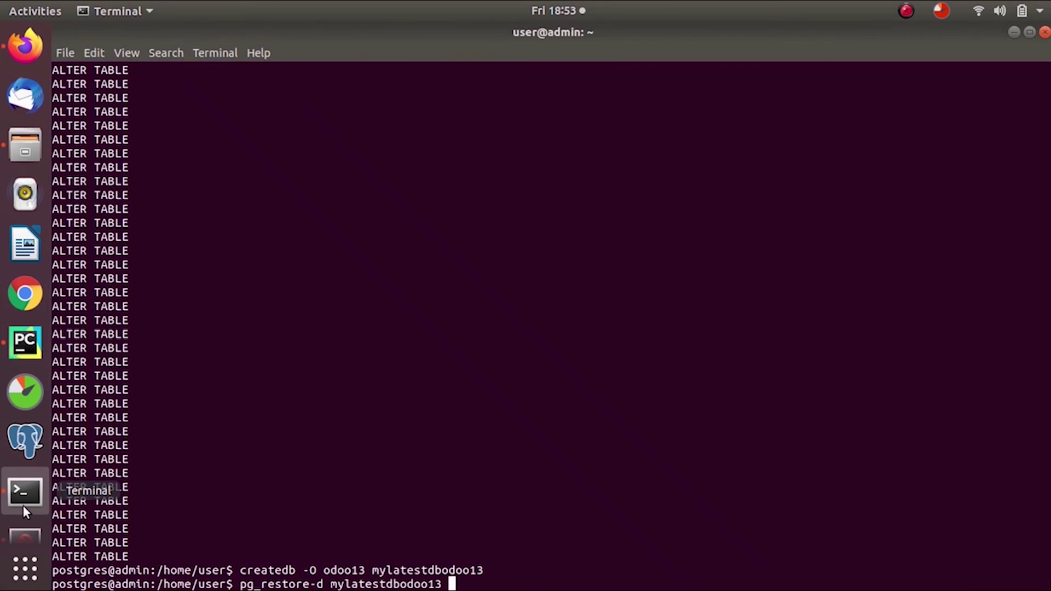
Step: Paste the backup file name with .dump appended into the restore command and run it
right_click(500, 585)
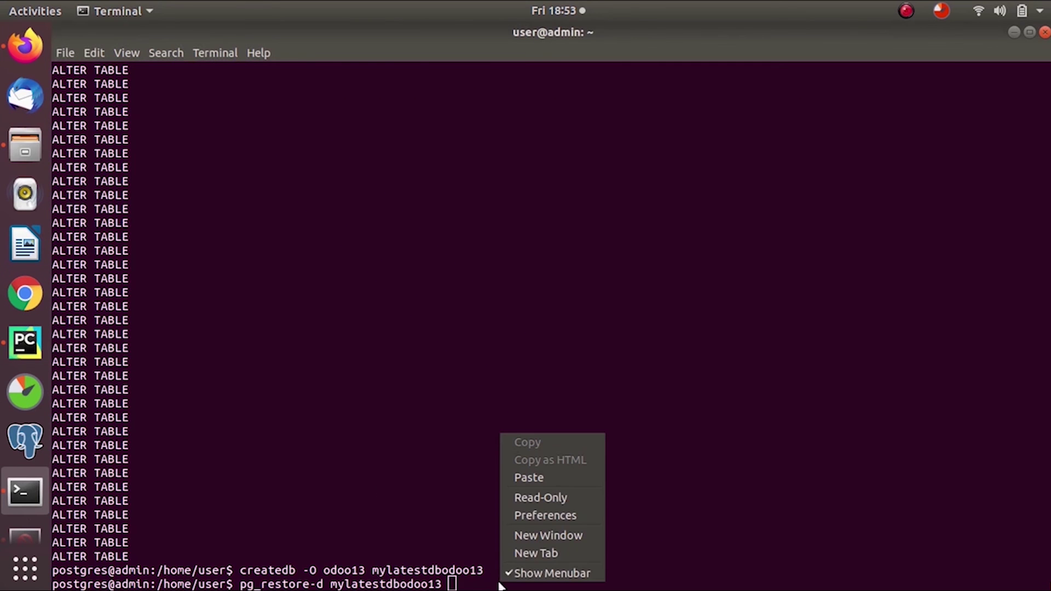
left_click(531, 478)
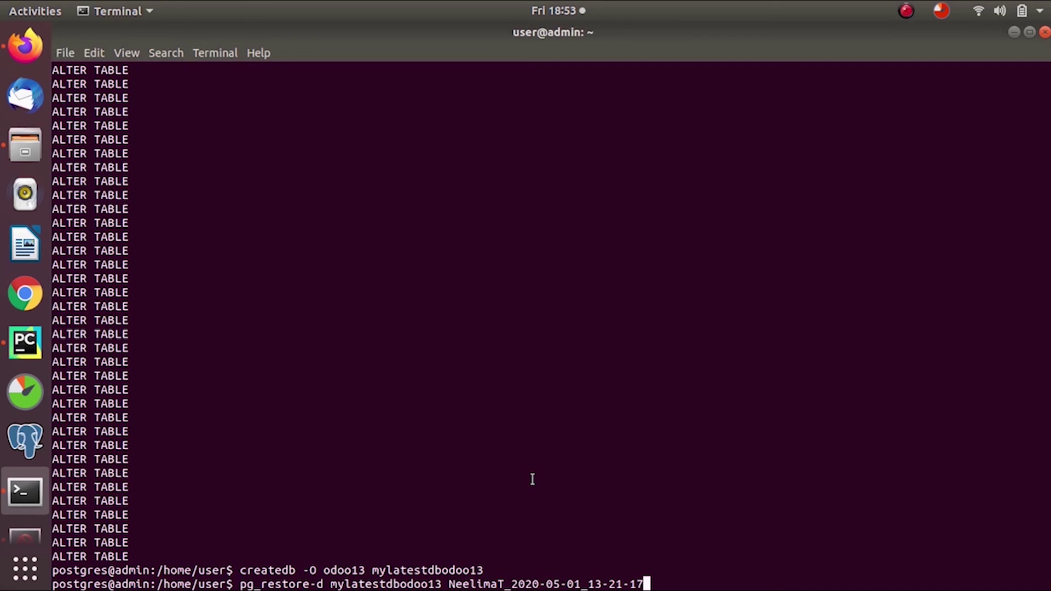
type(".dump")
key("Return")
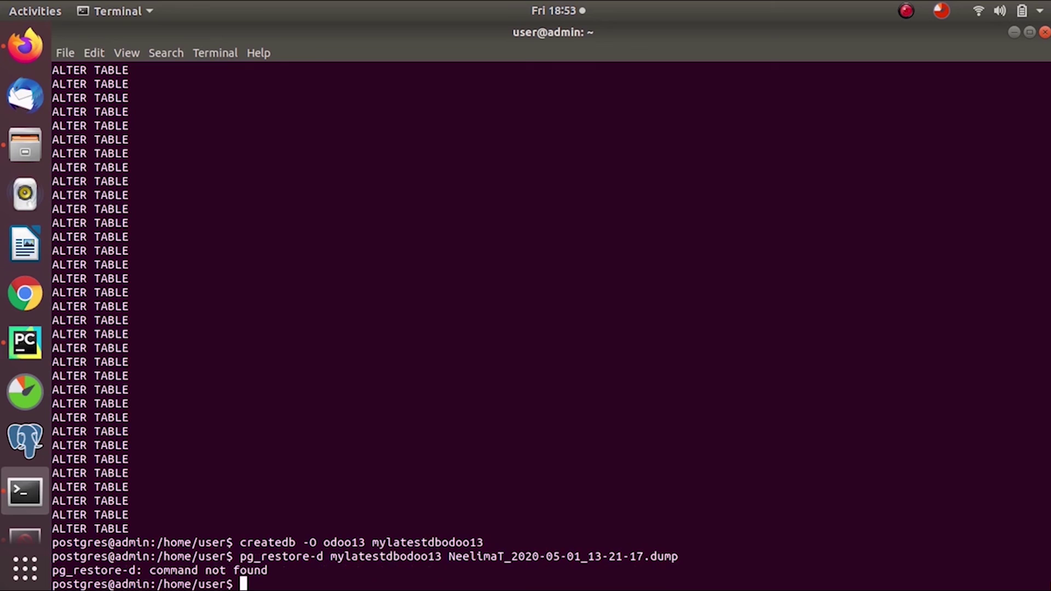
Step: Fix the command to 'pg_restore -d', rerun it, and refresh Odoo's database list
key("Up")
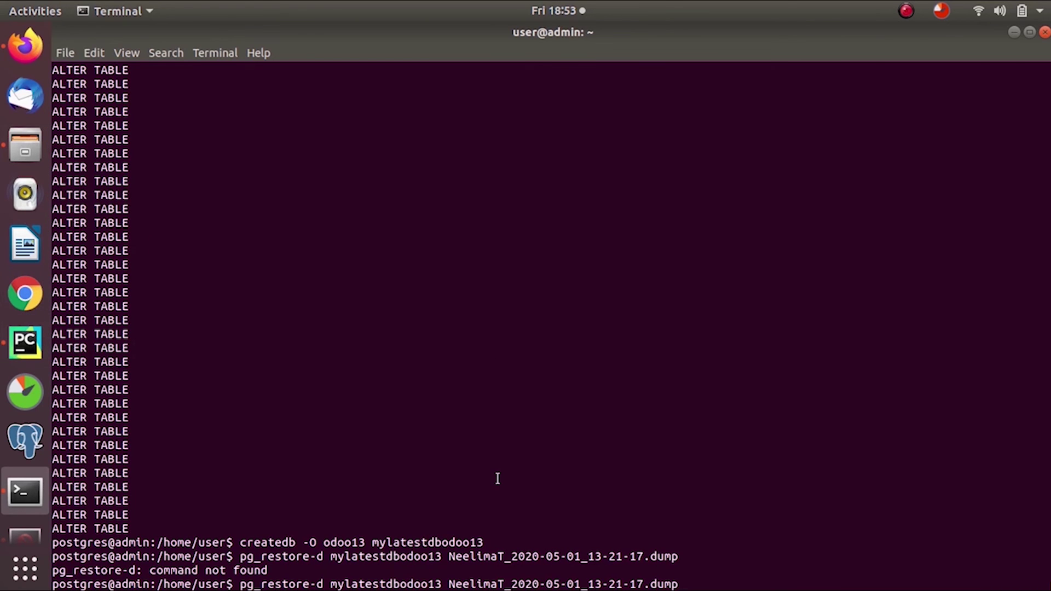
key("Left")
key("Left")
key("Left")
key("Left")
key("Left")
key("Left")
key("Left")
key("Left")
key("Left")
key("Left")
key("Left")
key("Left")
key("Left")
key("Left")
key("Left")
key("Left")
key("Left")
key("Left")
key("Left")
key("Left")
key("Right")
key("Right")
key("Right")
key("Right")
key("Right")
key("Right")
key("Right")
key("Right")
key("Right")
key("Right")
key("Right")
key("Right")
key("Right")
key("Right")
key("Right")
key("Right")
key("Right")
key("Right")
key("Return")
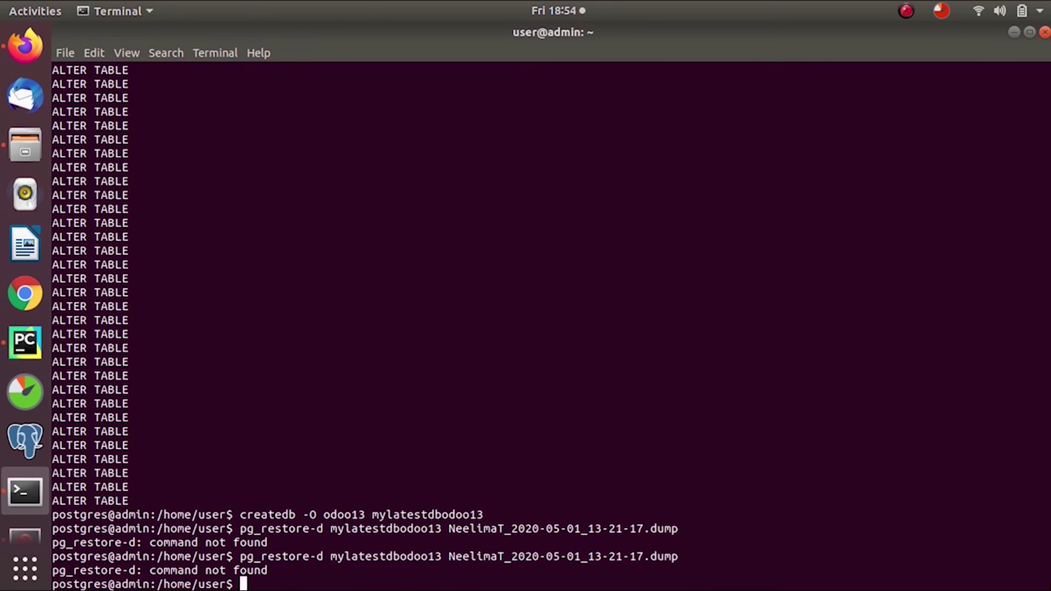
key("Up")
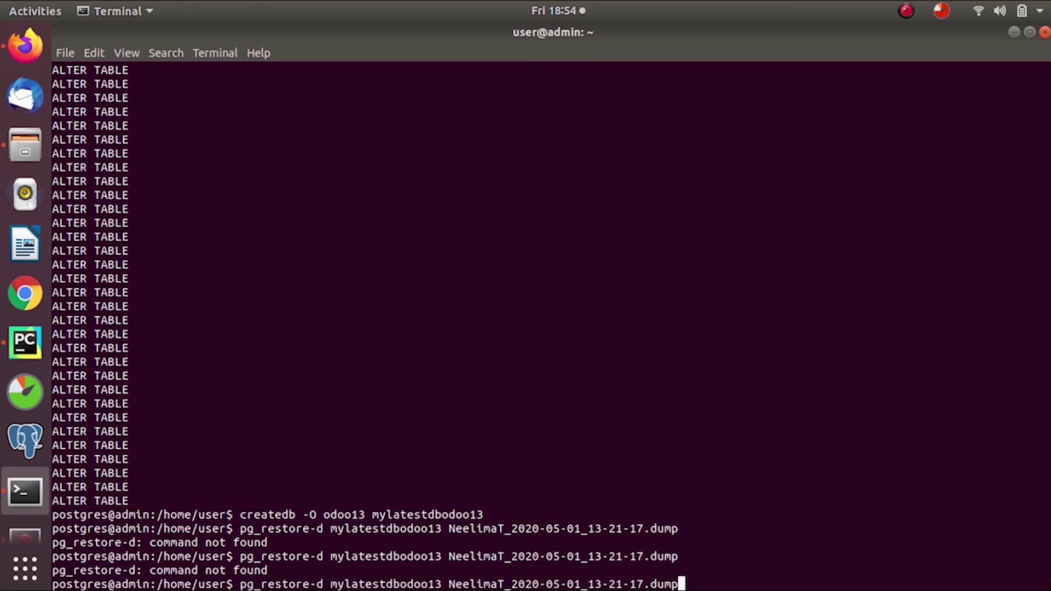
key("Left")
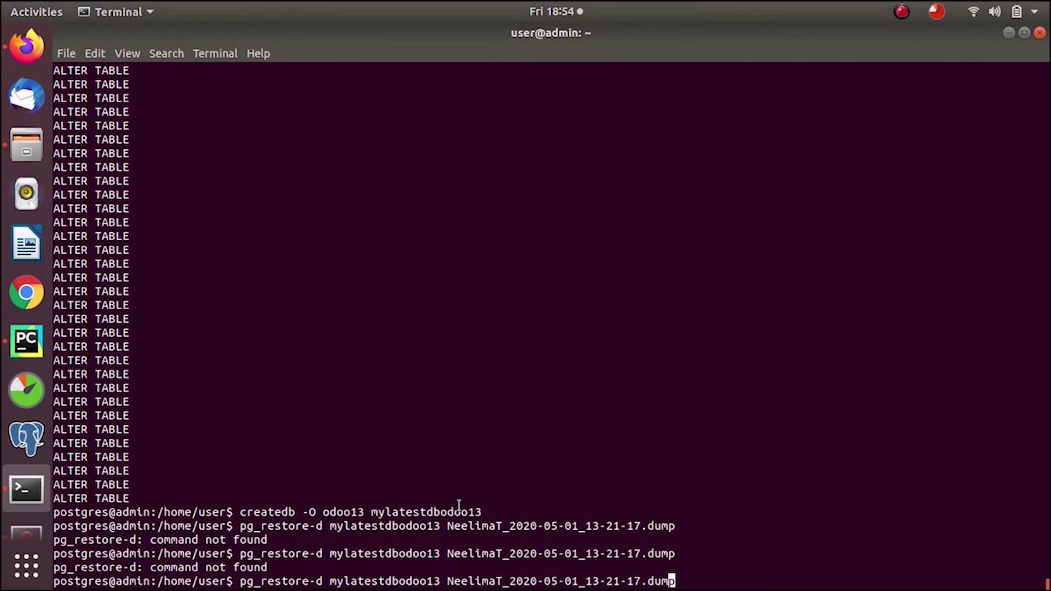
key("Left")
key("Left")
key("Left")
key("Left")
key("Left")
key("Left")
key("Left")
key("Left")
key("Left")
key("Left")
key("Left")
key("Left")
key("Left")
key("Left")
key("Left")
key("Left")
key("Left")
key("Left")
key("Left")
key("Left")
key("Left")
key("Left")
key("Left")
key("Left")
key("Left")
key("Left")
key("Left")
key("Left")
key("Left")
key("Return")
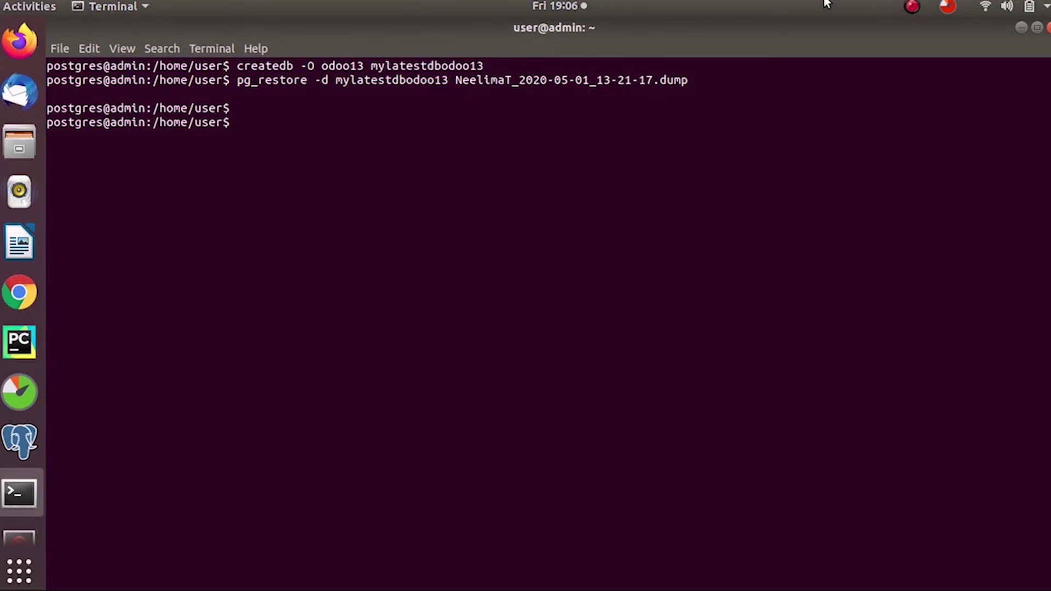
left_click(912, 7)
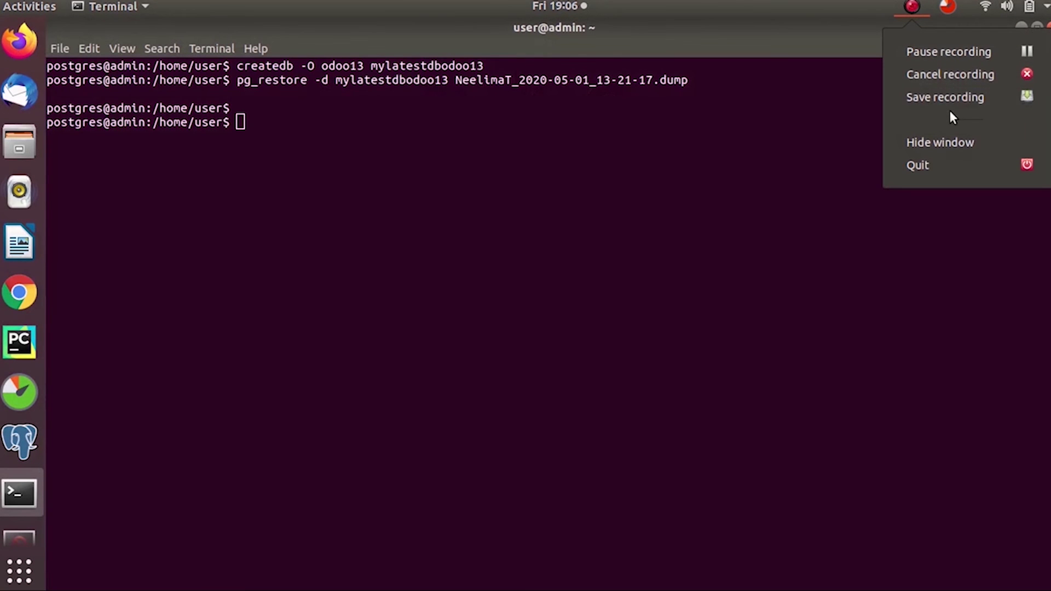
left_click(942, 97)
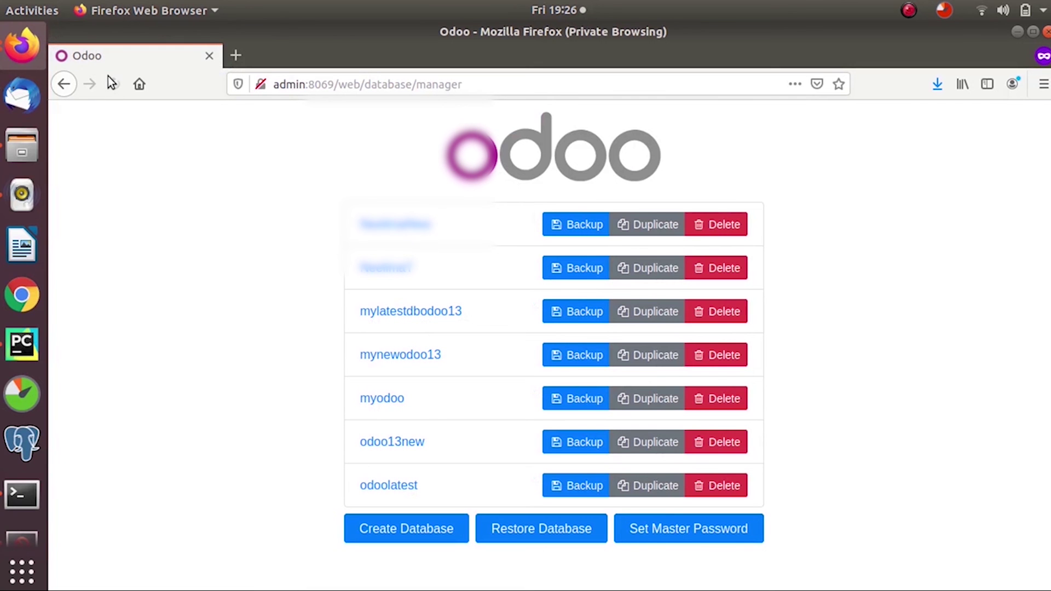